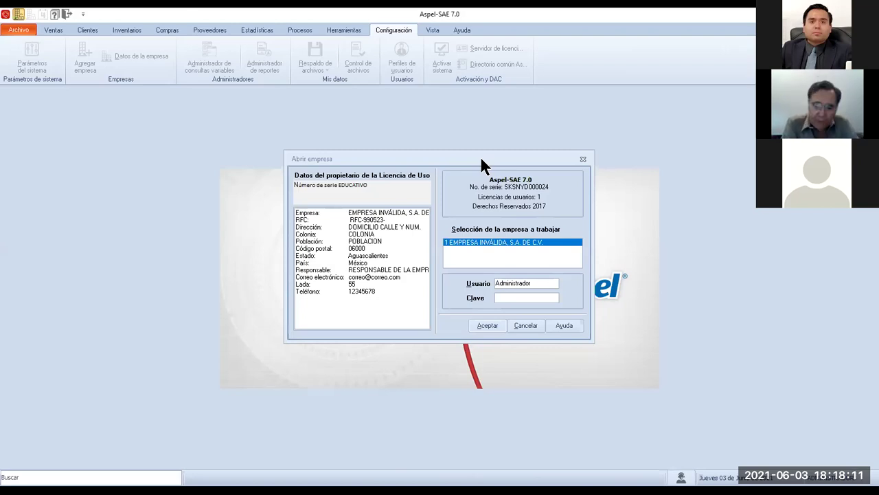
# - Open EMPRESA INVÁLIDA, S.A. DE C.V. and list all 20 of its sales invoices
pyautogui.click(487, 321)
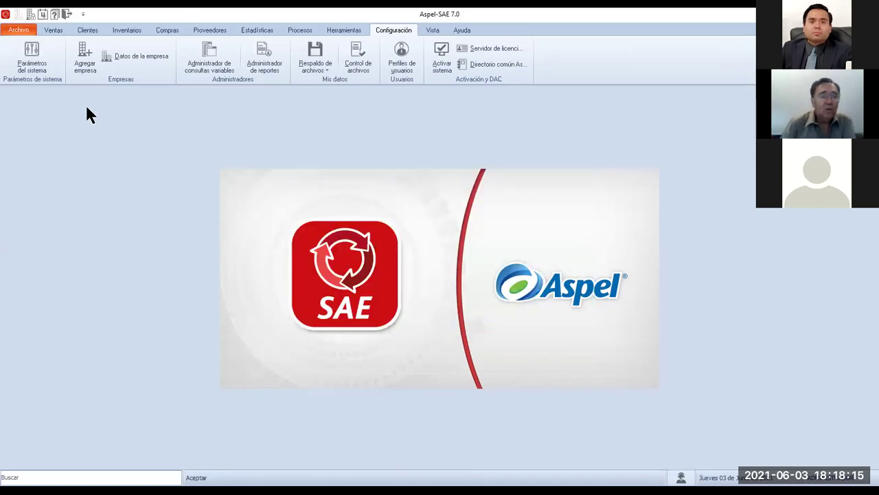
pyautogui.click(55, 29)
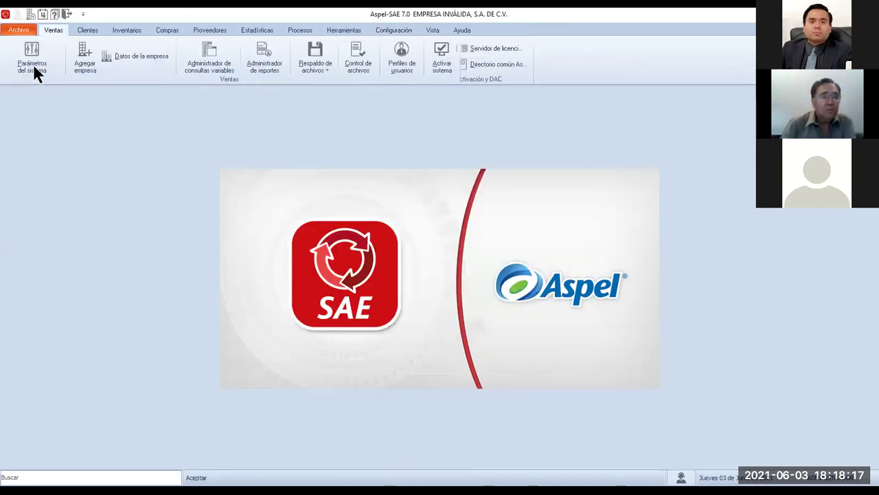
pyautogui.click(23, 50)
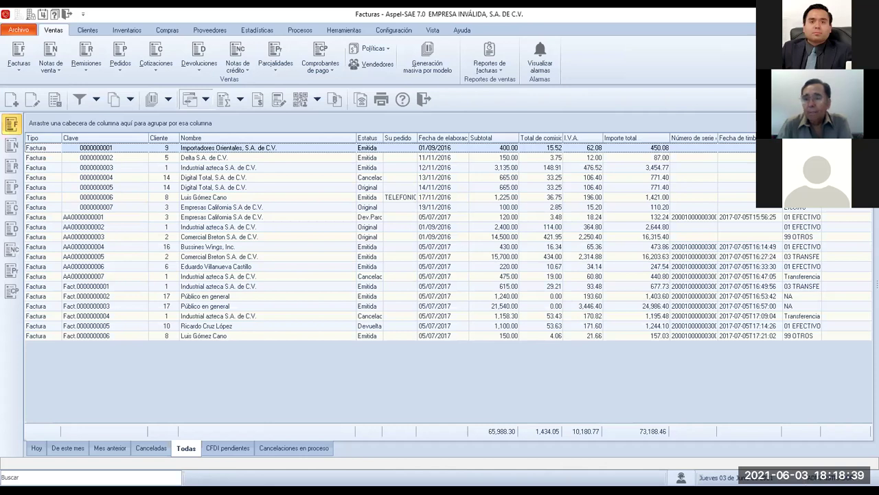
# - Turn on the Uso del CFDI column in the invoice grid's column chooser
pyautogui.click(753, 140)
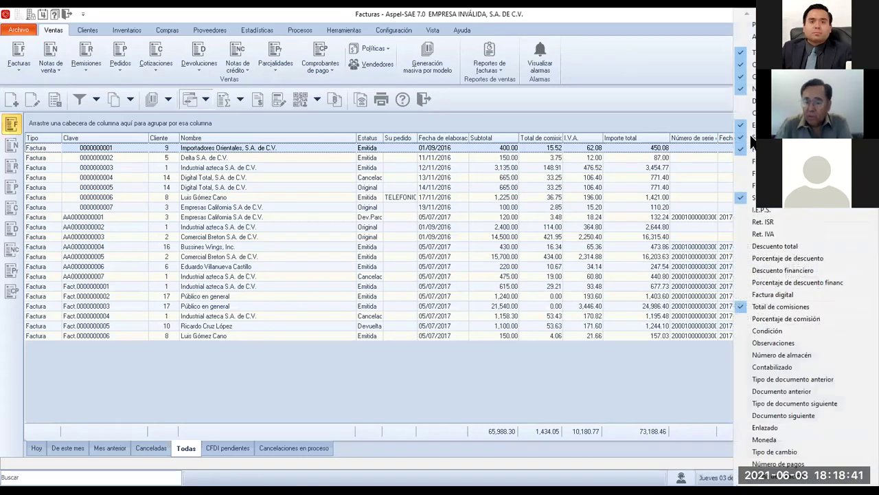
pyautogui.scroll(-4, 797, 329)
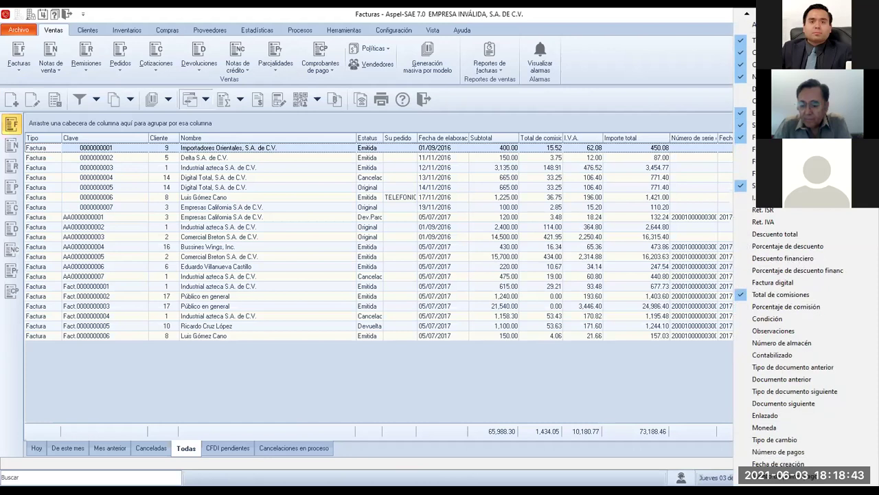
pyautogui.scroll(-3, 797, 330)
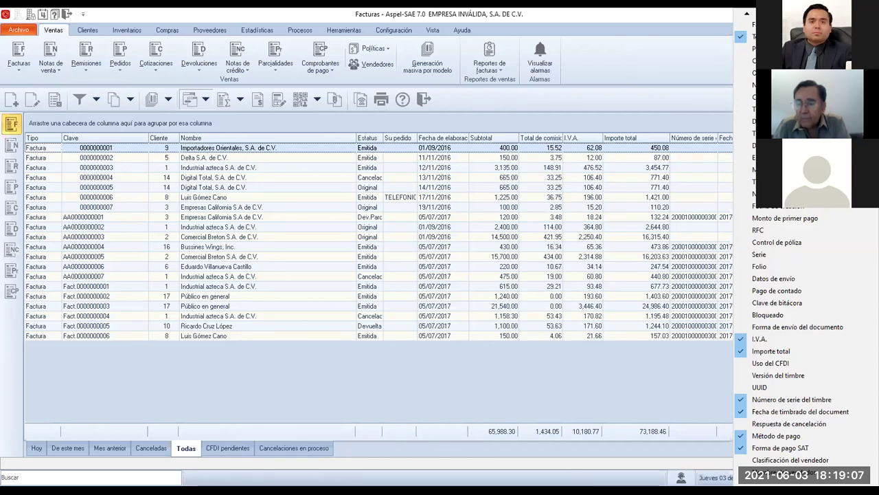
pyautogui.click(739, 358)
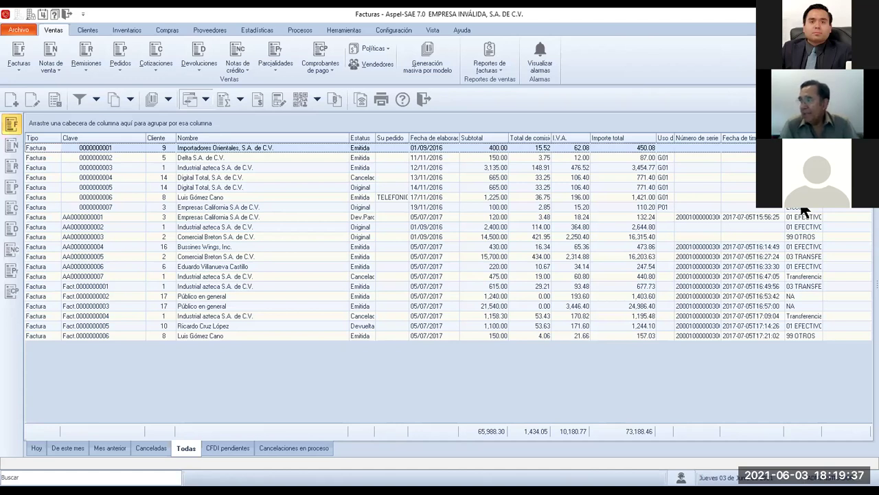
# - Open client Empresas California's record from the Clientes catalogue and view its Datos de ventas
pyautogui.click(87, 29)
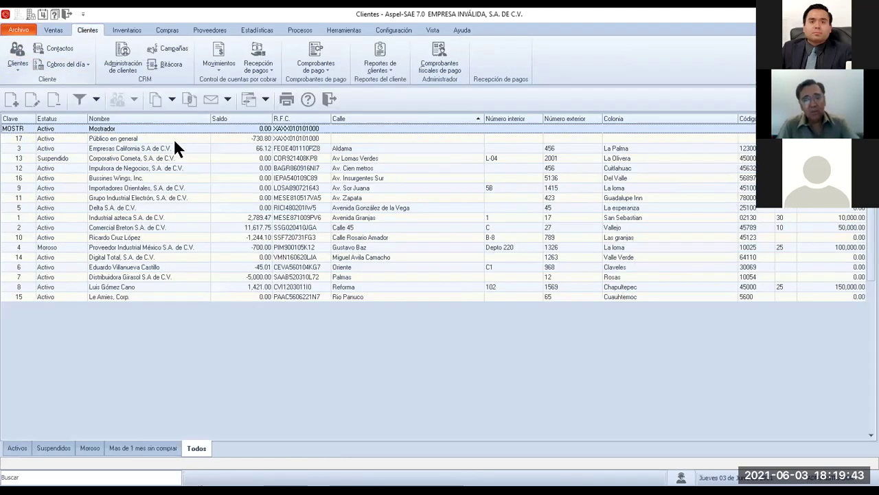
pyautogui.click(216, 145)
pyautogui.doubleClick(225, 149)
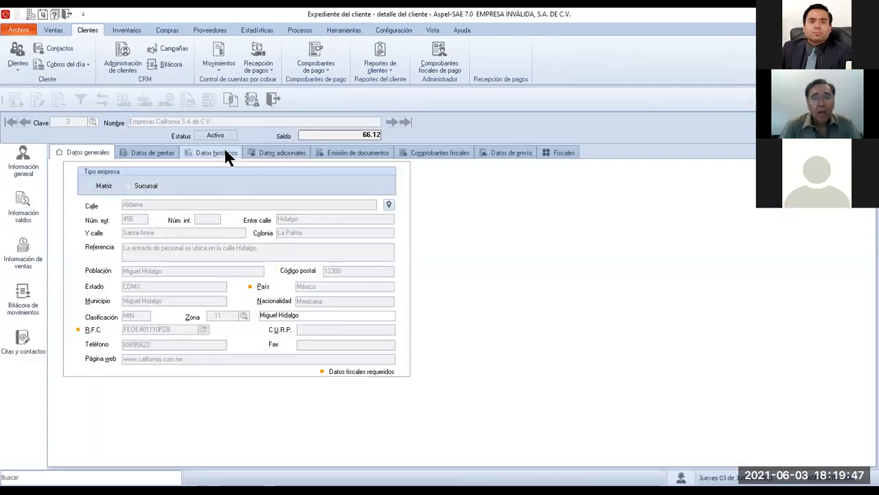
pyautogui.click(162, 152)
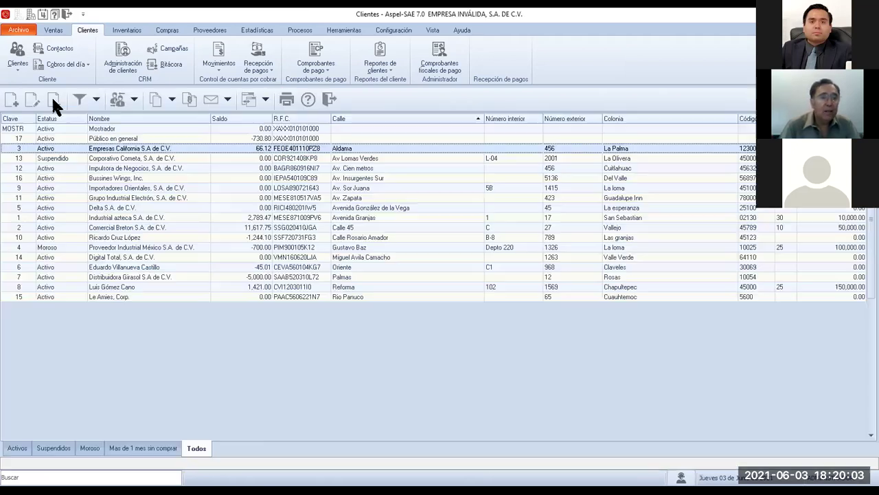
# - Open Empresas California's client record on the Fiscales tab
pyautogui.doubleClick(101, 150)
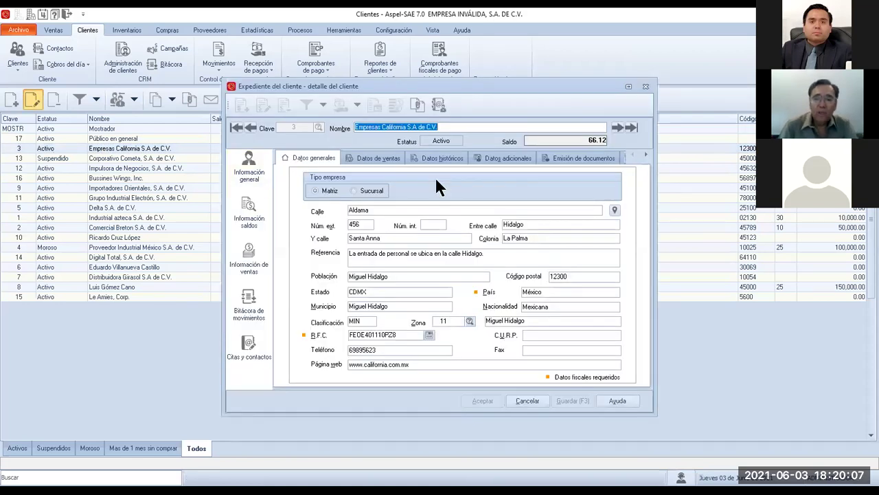
pyautogui.click(645, 154)
pyautogui.click(645, 154)
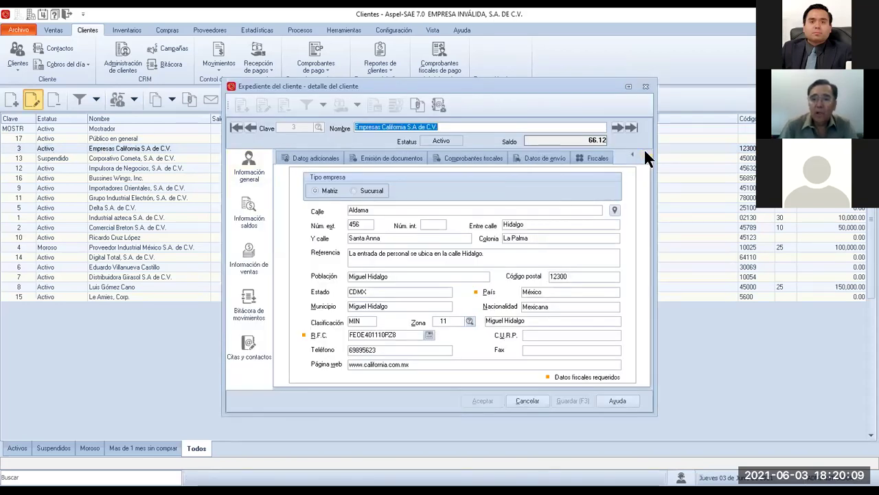
pyautogui.click(584, 156)
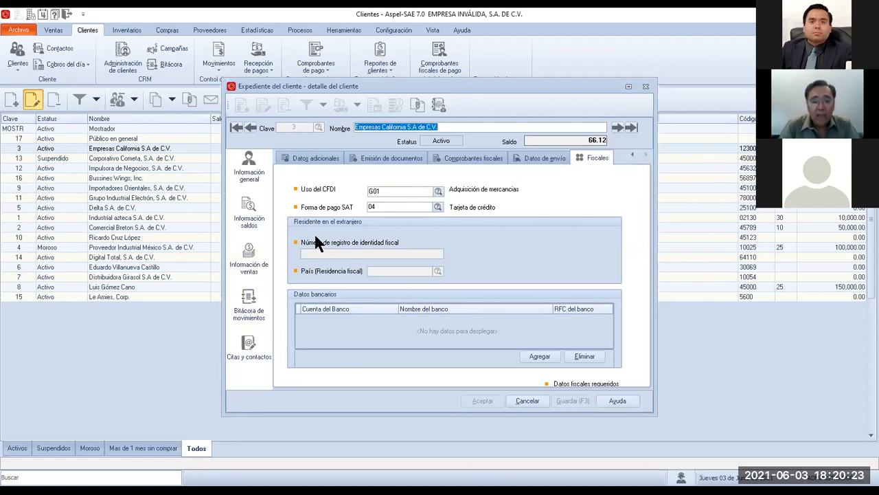
pyautogui.click(402, 322)
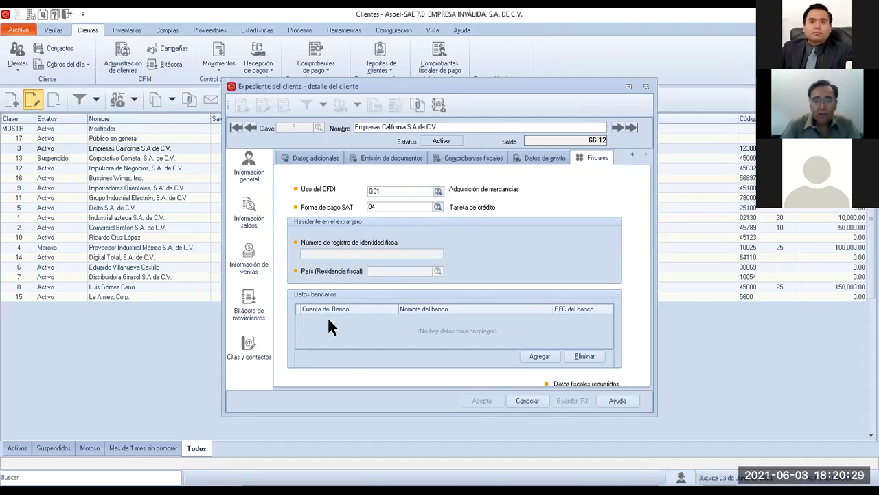
pyautogui.click(535, 354)
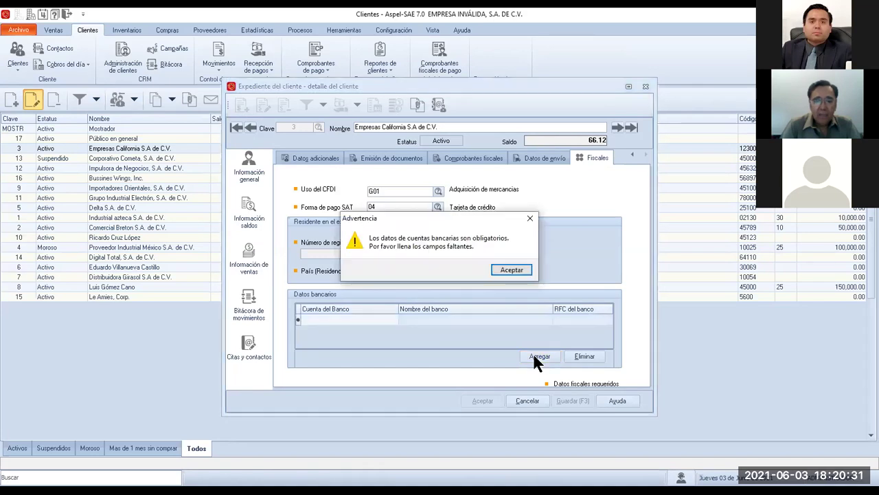
pyautogui.click(511, 269)
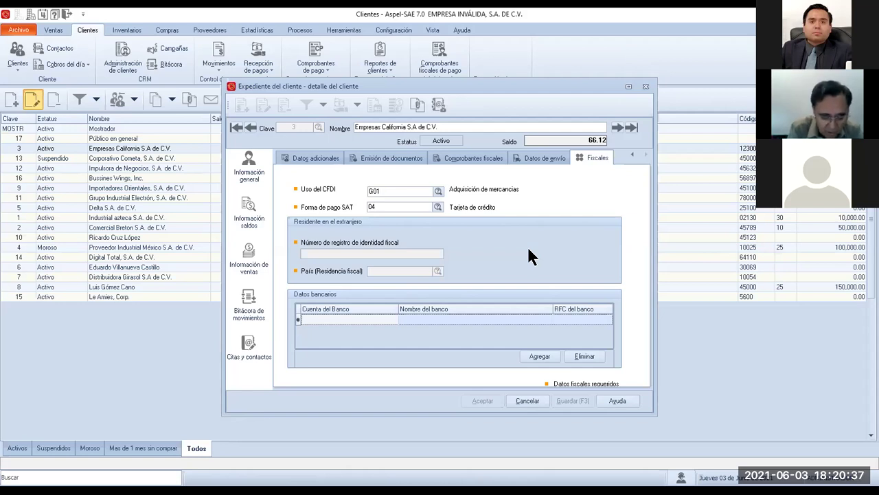
pyautogui.write('8')
pyautogui.write('1225677')
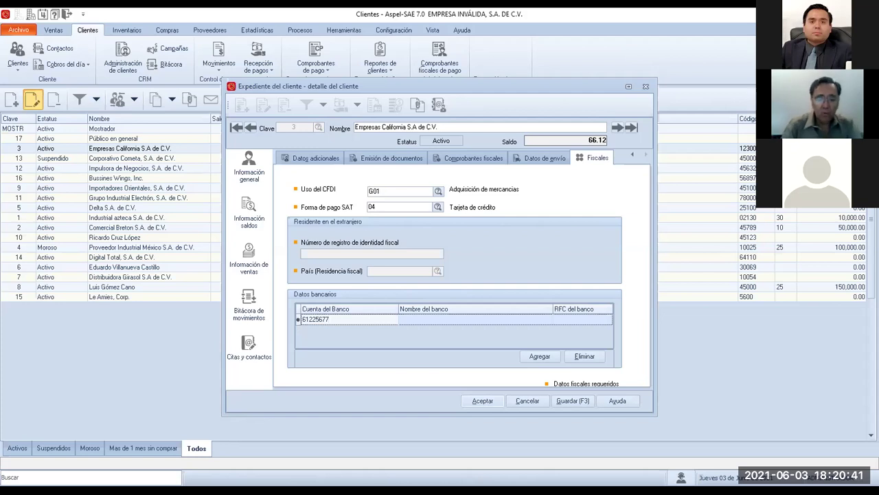
pyautogui.click(470, 316)
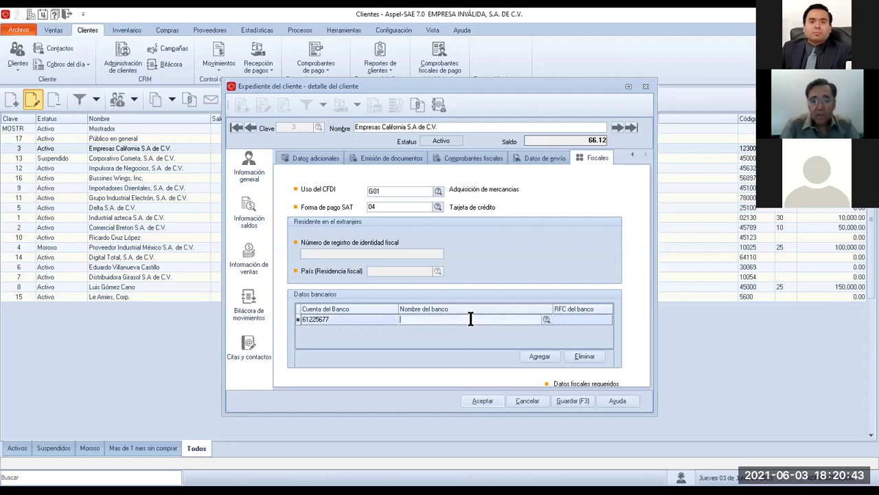
pyautogui.click(546, 319)
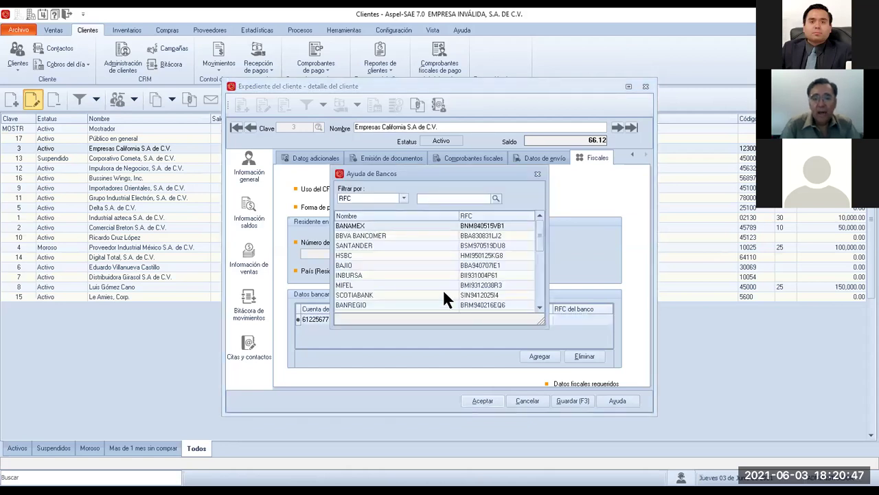
pyautogui.doubleClick(402, 247)
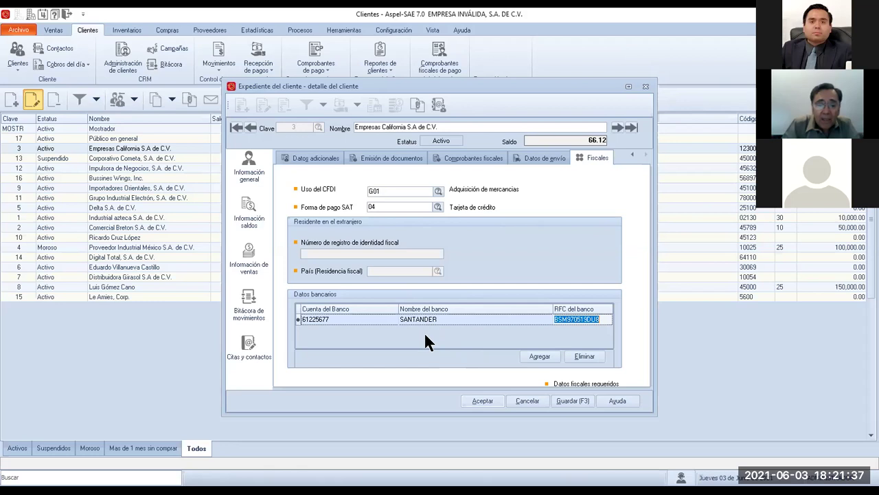
pyautogui.press('Down')
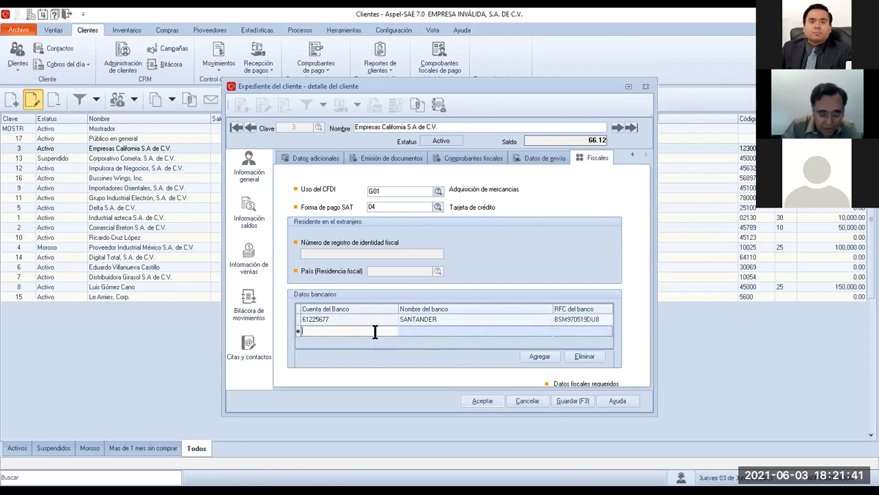
pyautogui.write('786434222')
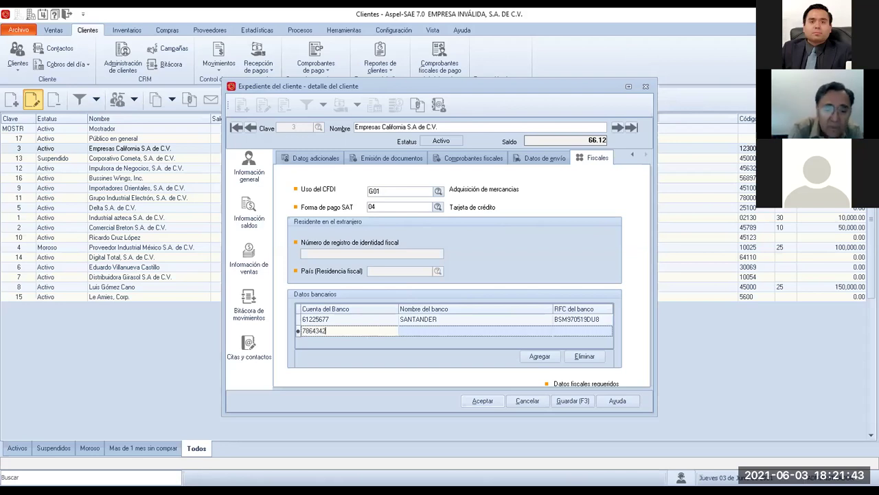
# - Assign BBVA BANCOMER to the second account, then delete both bank account rows
pyautogui.click(436, 331)
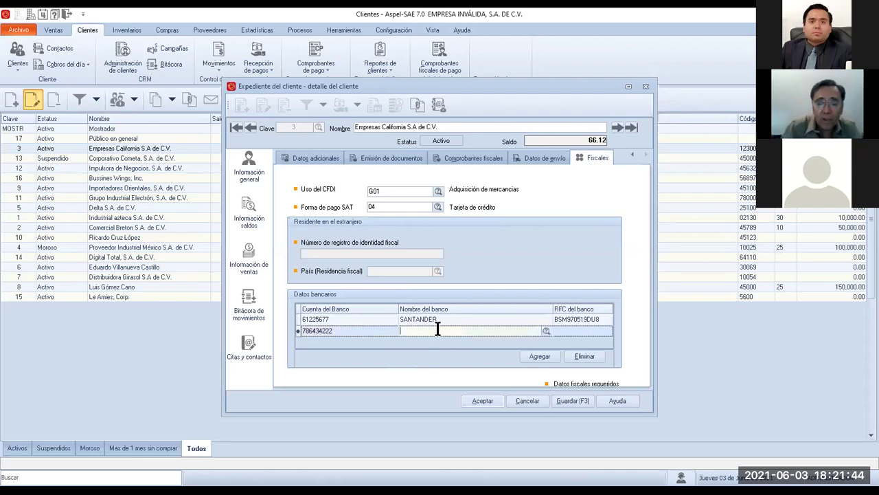
pyautogui.click(545, 331)
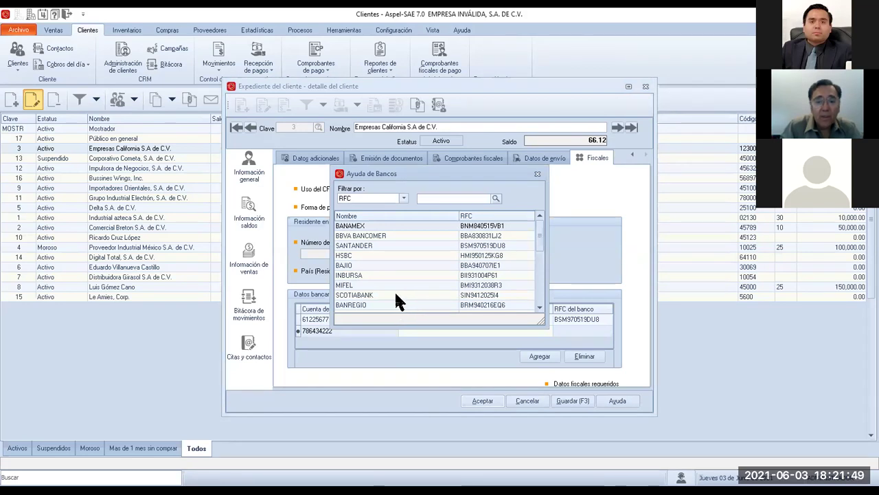
pyautogui.click(398, 233)
pyautogui.doubleClick(398, 234)
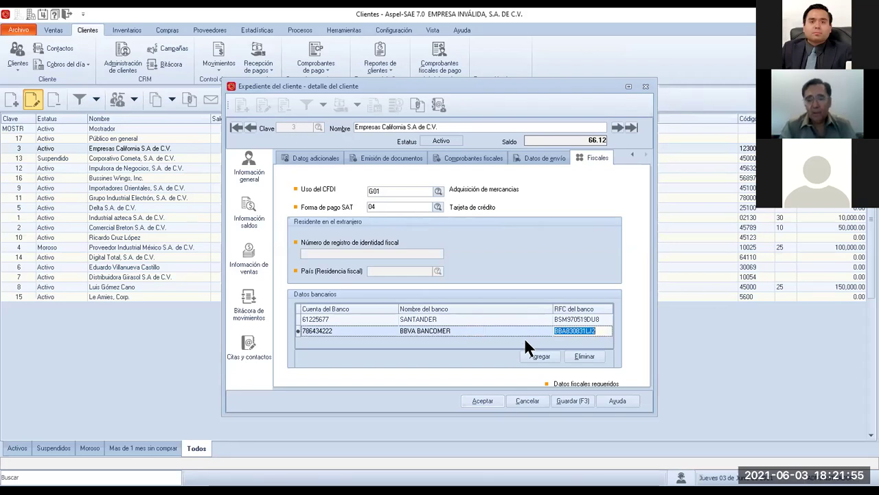
pyautogui.click(580, 355)
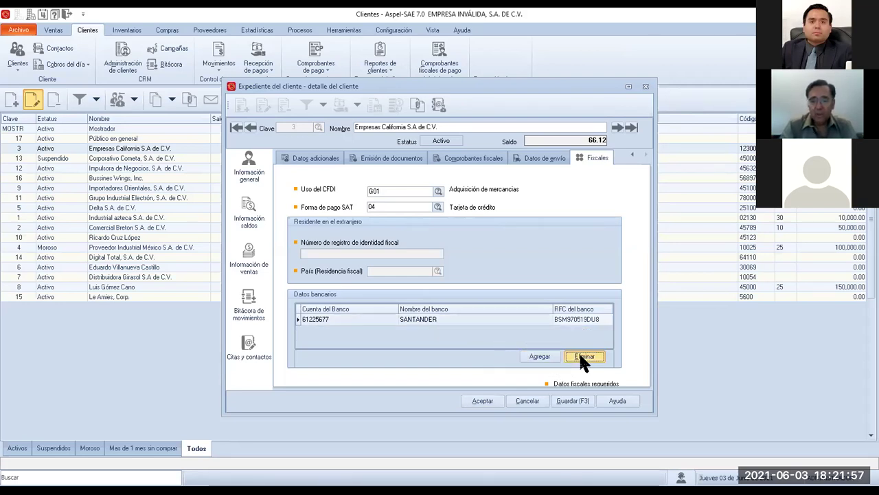
pyautogui.click(580, 356)
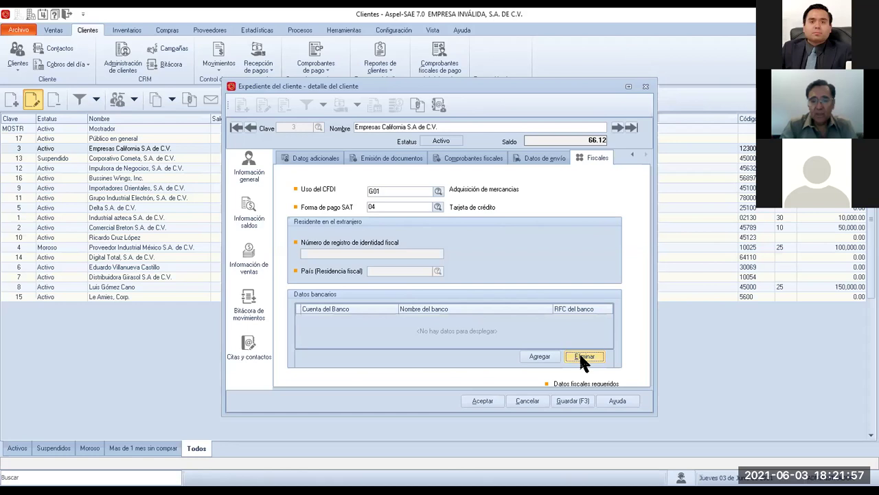
# - Cancel the bank edits, review Empresas California's Información saldos, and close the record
pyautogui.click(527, 401)
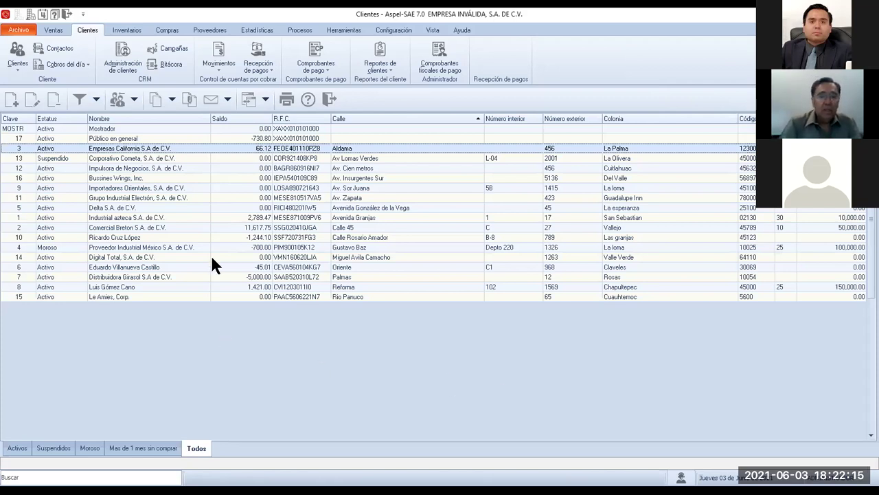
pyautogui.doubleClick(218, 148)
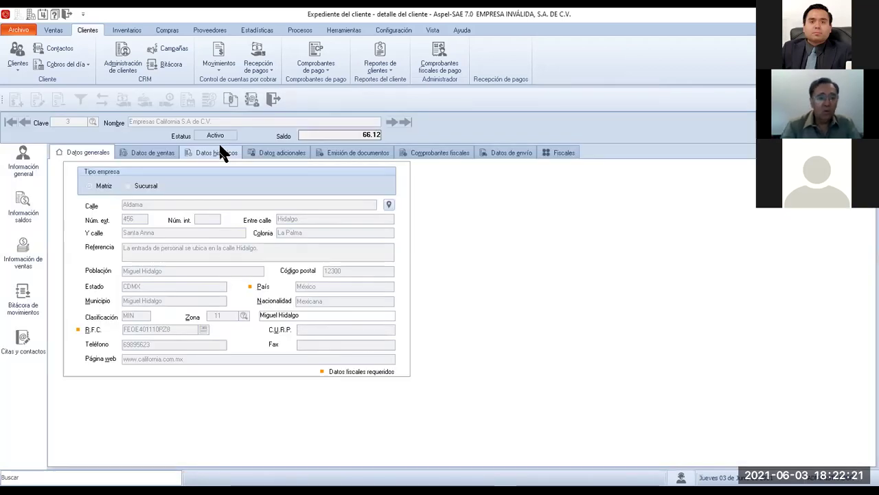
pyautogui.click(24, 214)
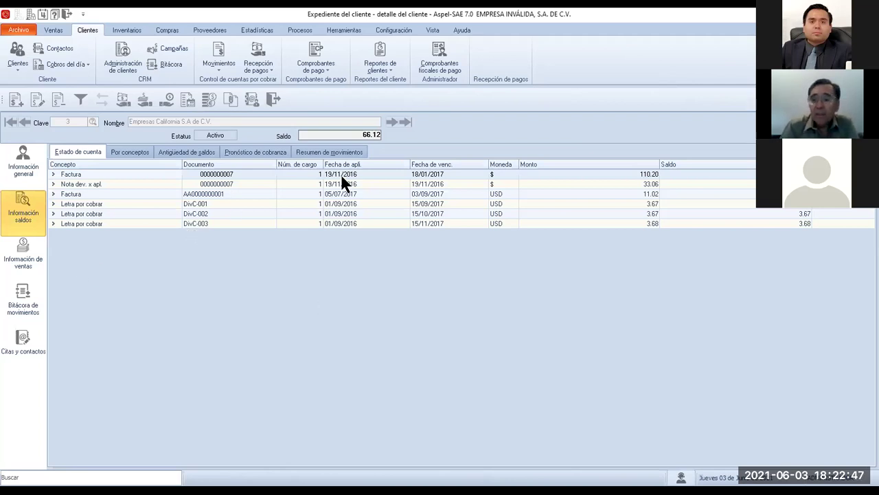
pyautogui.click(274, 100)
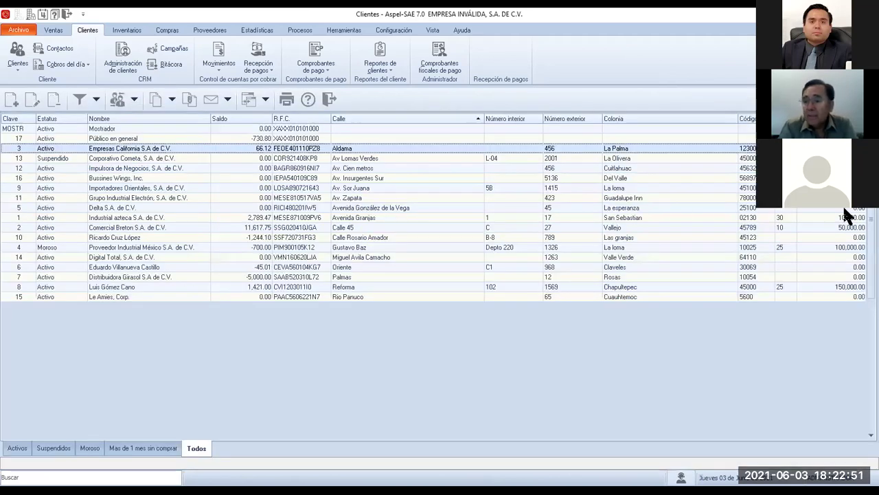
pyautogui.click(827, 217)
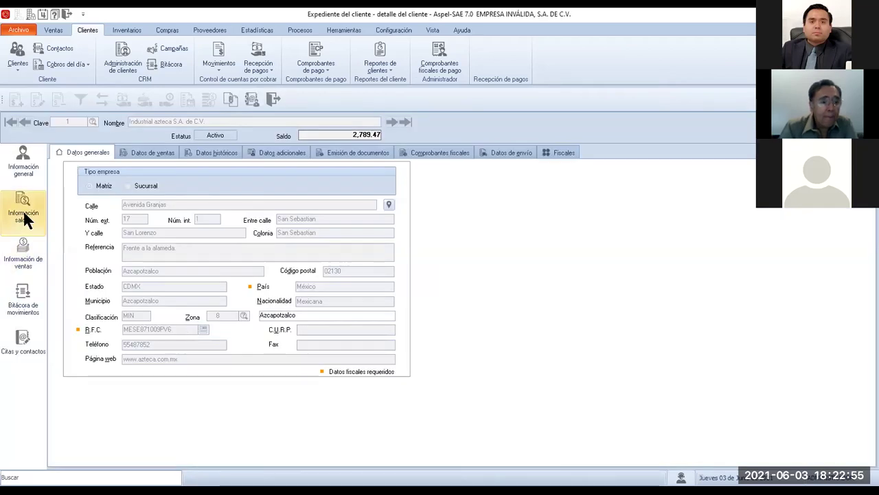
pyautogui.click(23, 213)
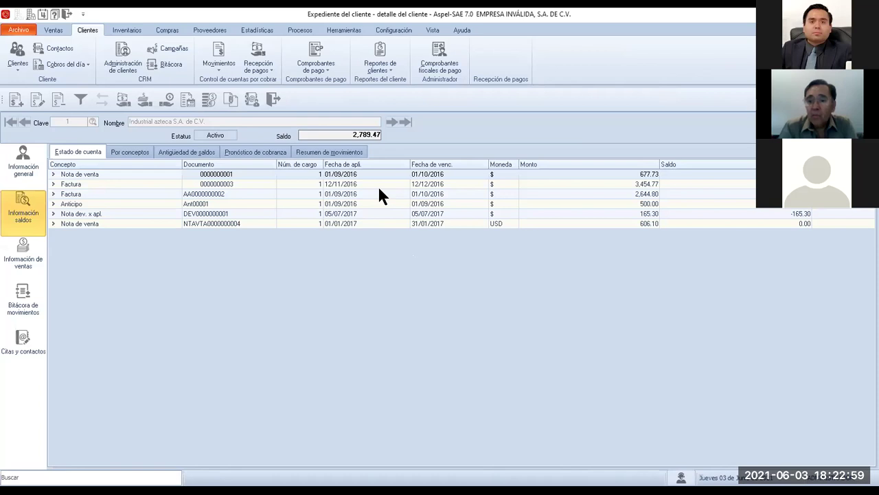
pyautogui.click(53, 183)
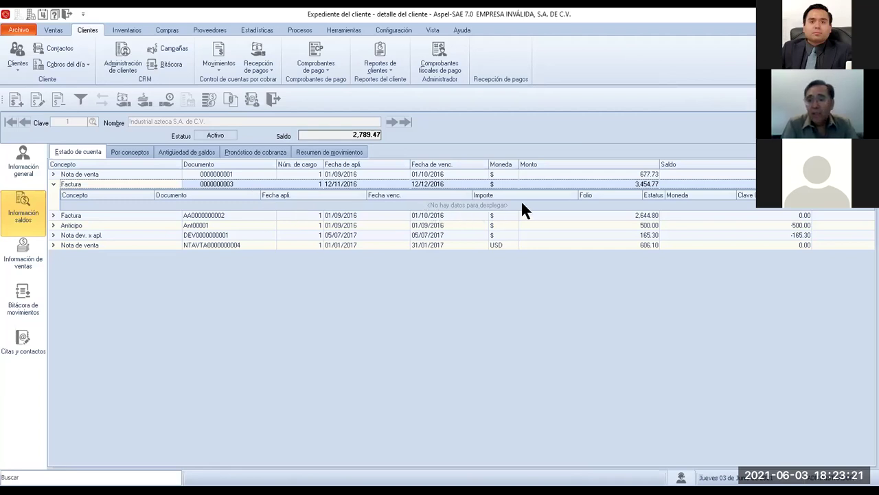
pyautogui.click(16, 100)
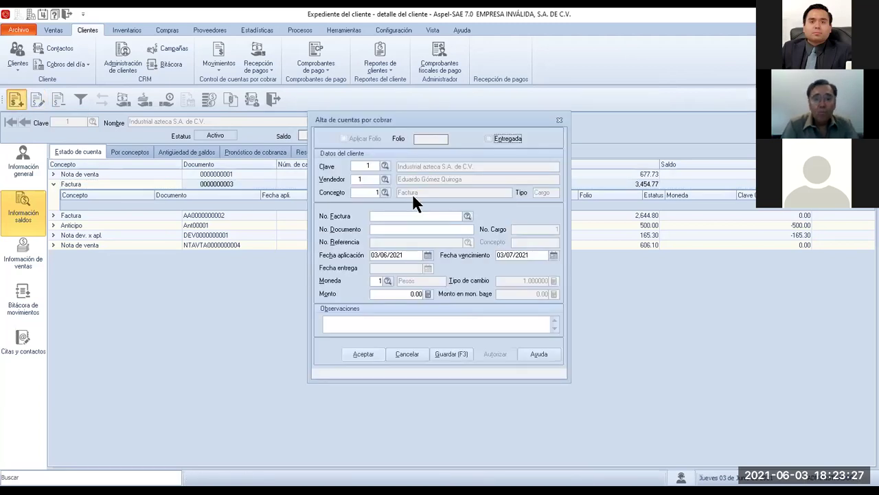
# - Set the movement concept to 22 Transferencia
pyautogui.click(385, 192)
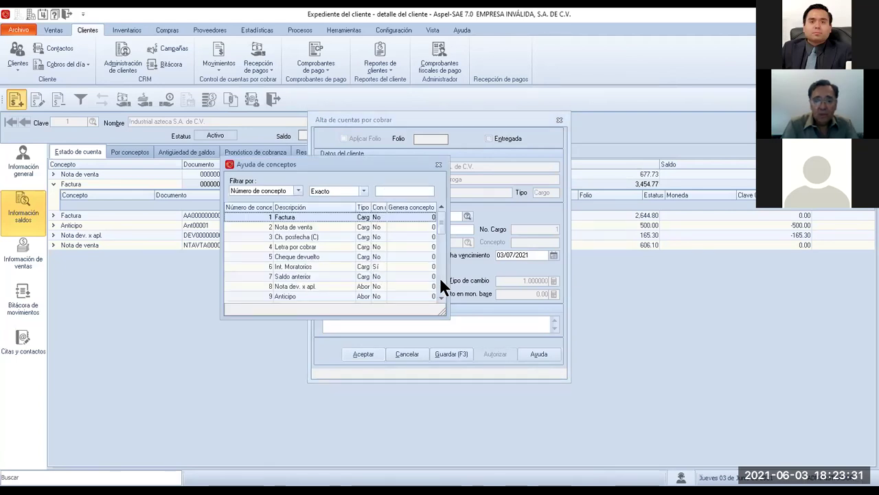
pyautogui.click(441, 277)
pyautogui.click(441, 277)
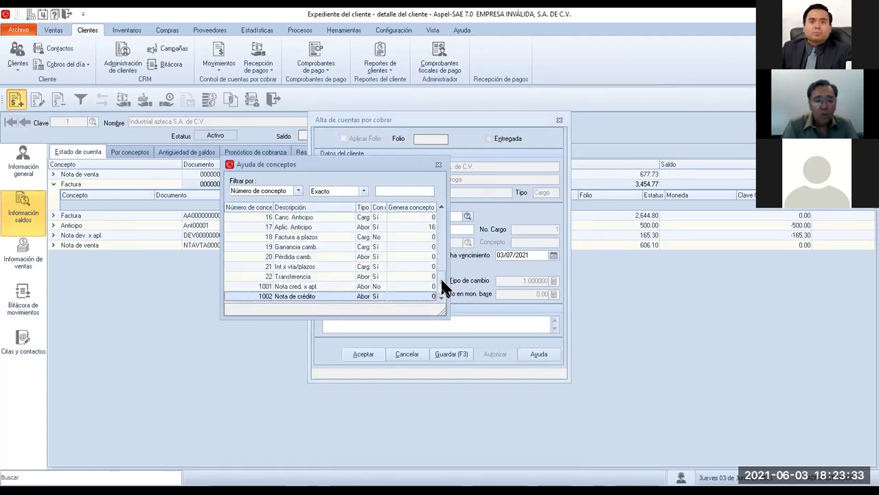
pyautogui.click(334, 275)
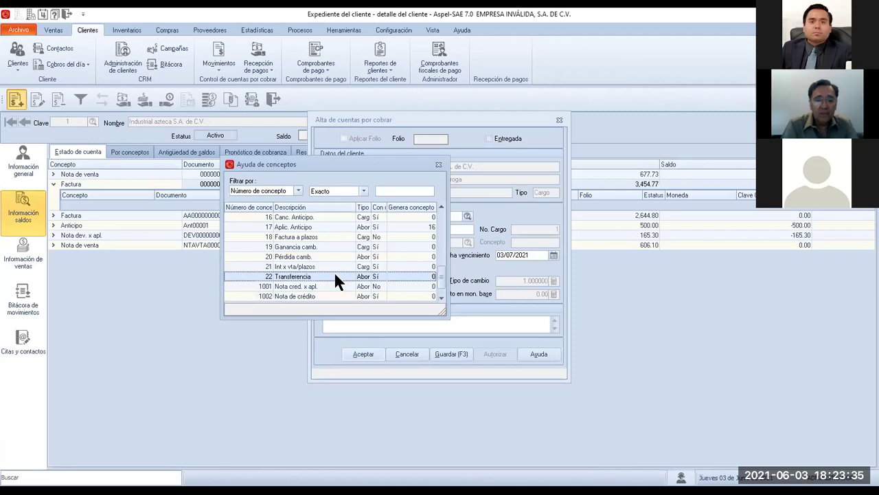
pyautogui.doubleClick(334, 275)
pyautogui.press('Tab')
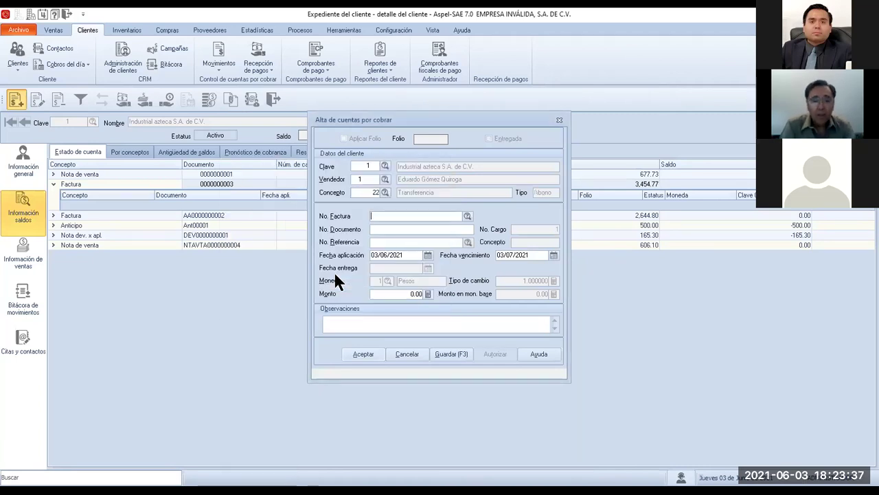
pyautogui.click(468, 216)
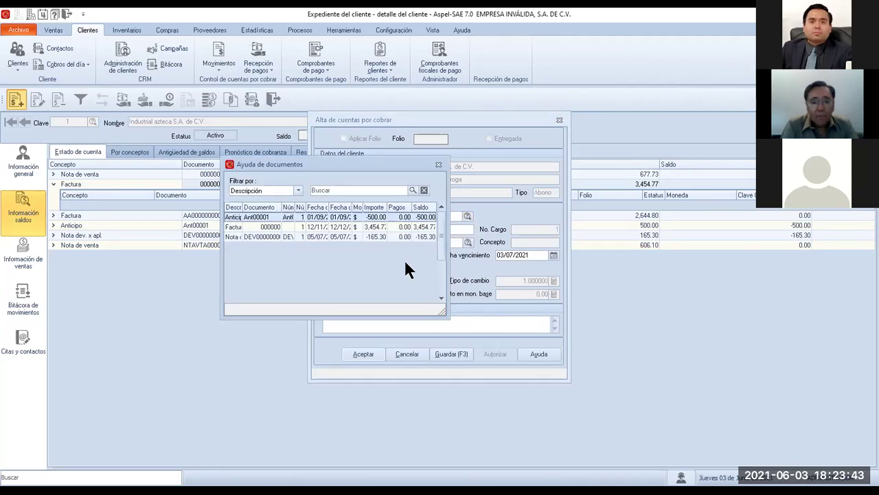
pyautogui.click(378, 225)
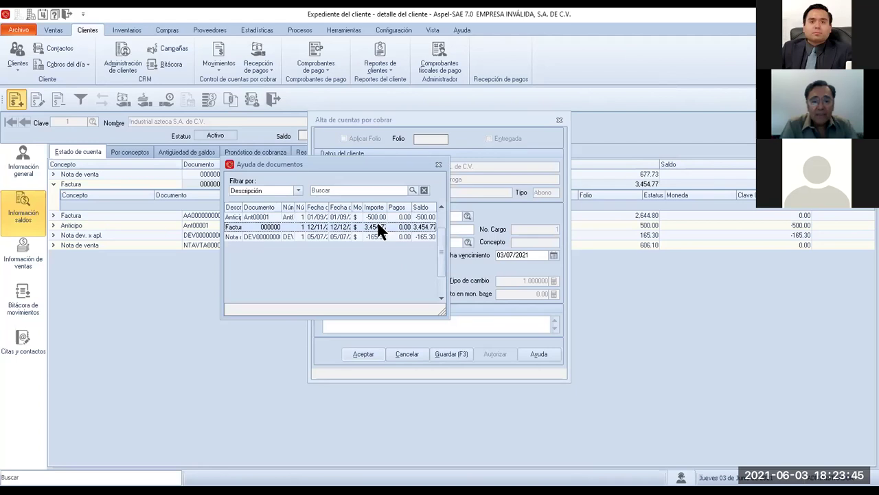
pyautogui.doubleClick(377, 225)
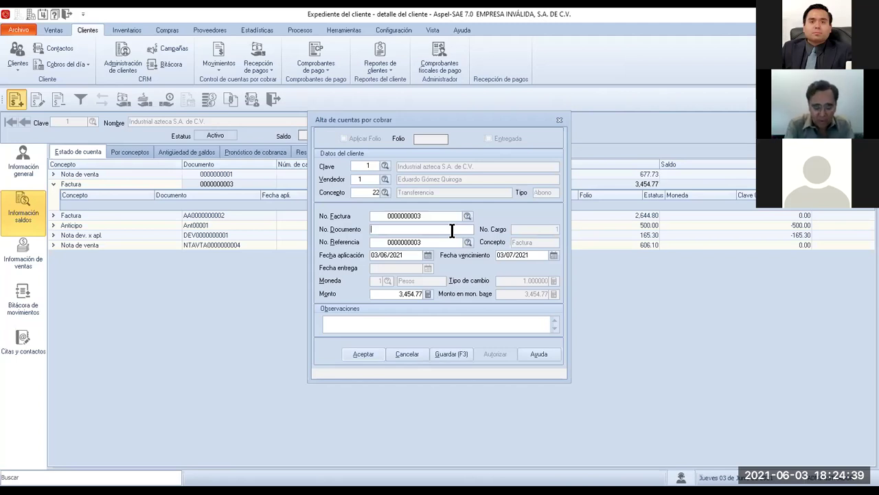
# - Enter document PAGO123 with application and due dates 11/11/2016, and save the movement
pyautogui.write('PAGO123')
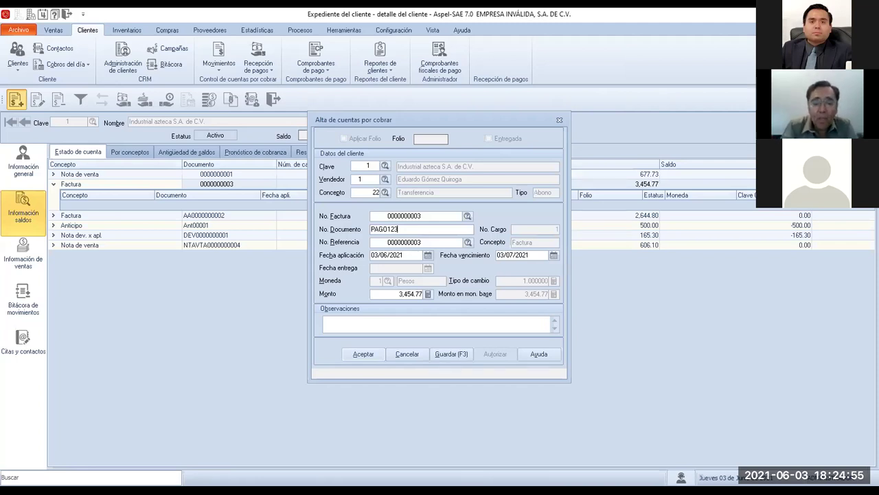
pyautogui.click(411, 254)
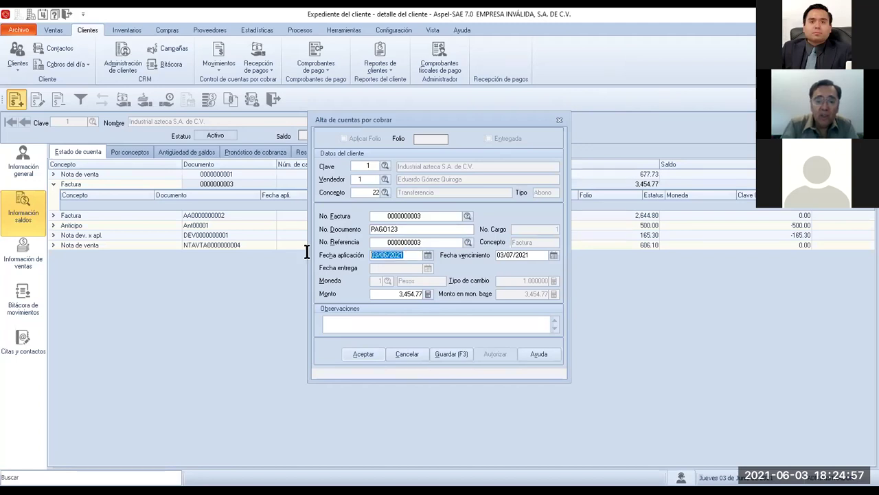
pyautogui.write('11/1/')
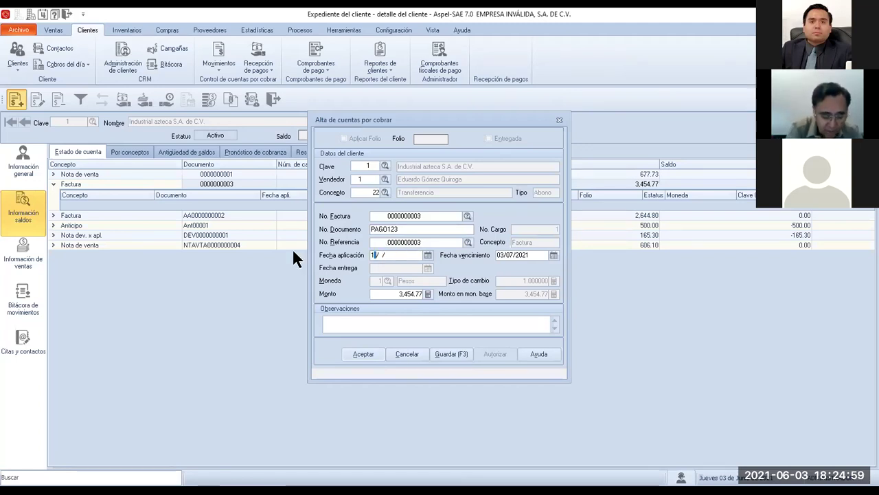
pyautogui.write('1/2016')
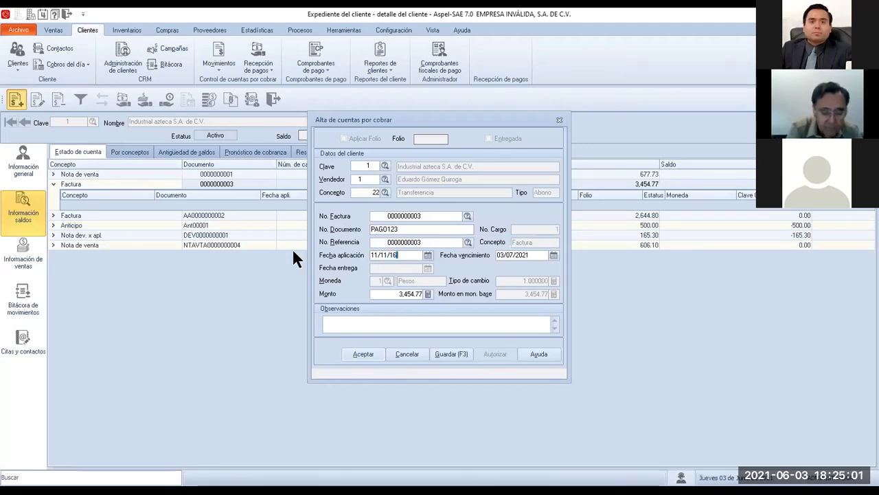
pyautogui.press('Tab')
pyautogui.write('11/11/16')
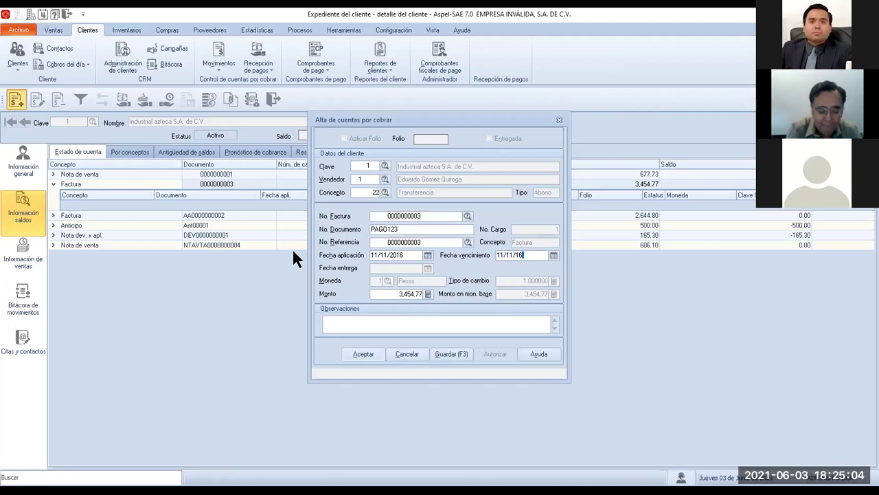
pyautogui.press('Tab')
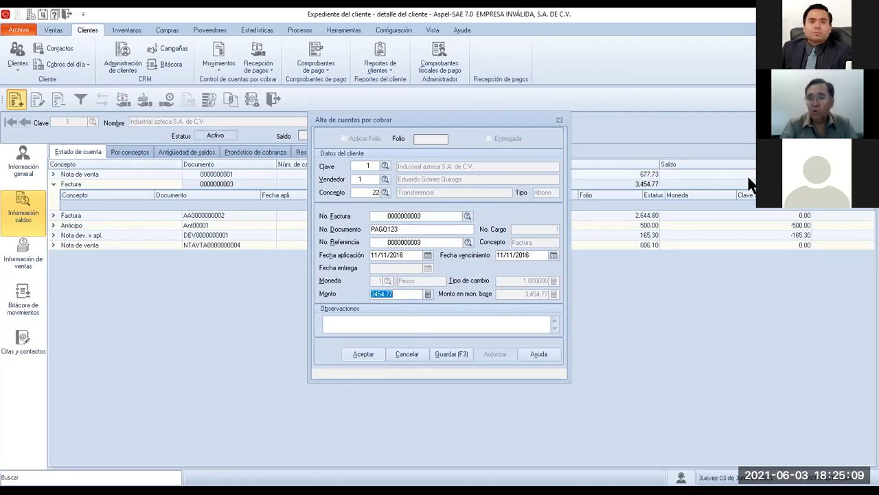
pyautogui.click(363, 355)
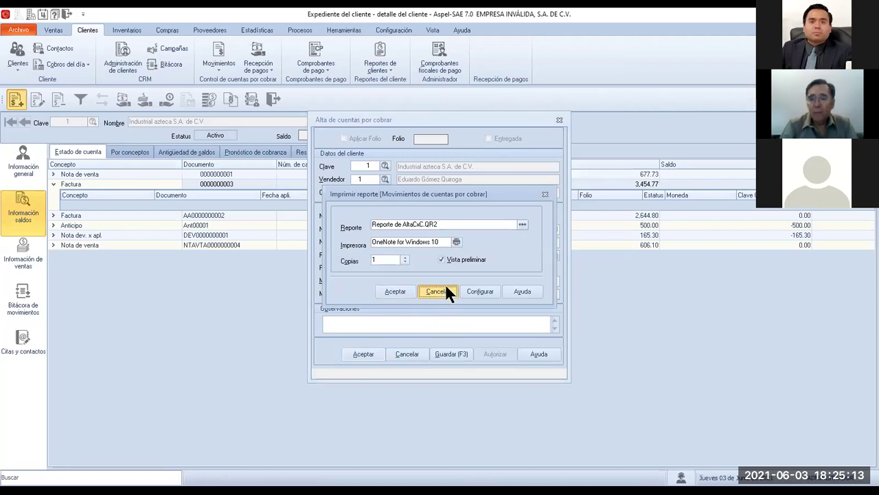
pyautogui.click(446, 290)
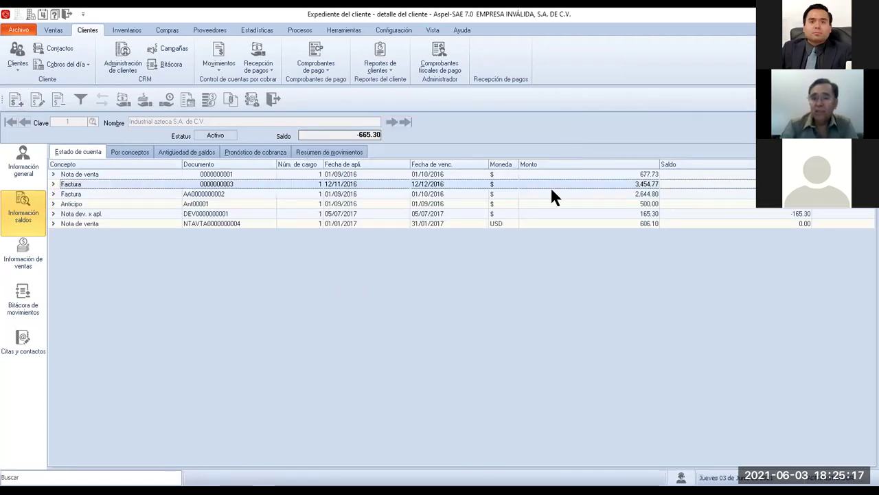
pyautogui.click(53, 183)
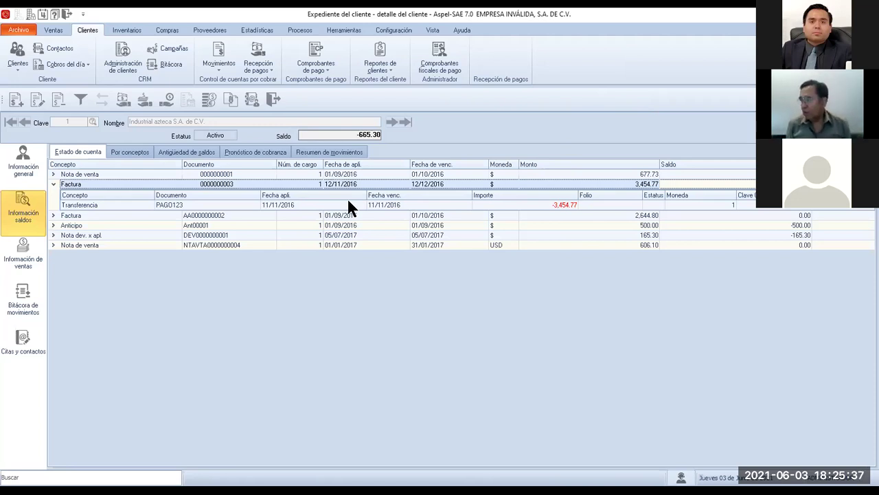
pyautogui.click(272, 100)
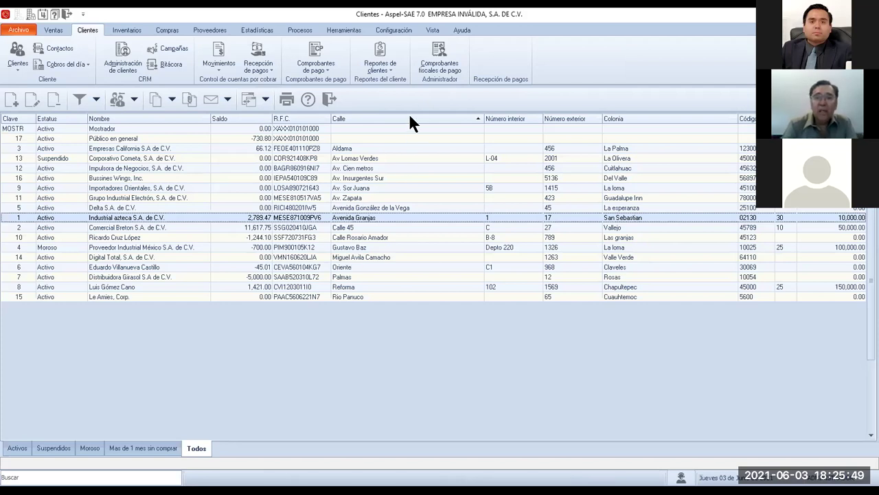
# - Open Configuración > Parámetros del sistema, agreeing to close all open windows
pyautogui.click(328, 96)
pyautogui.click(391, 29)
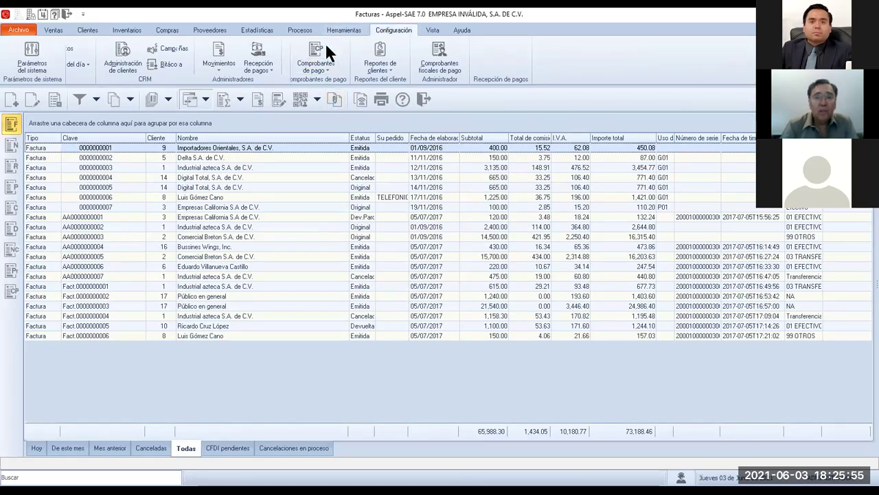
pyautogui.click(28, 49)
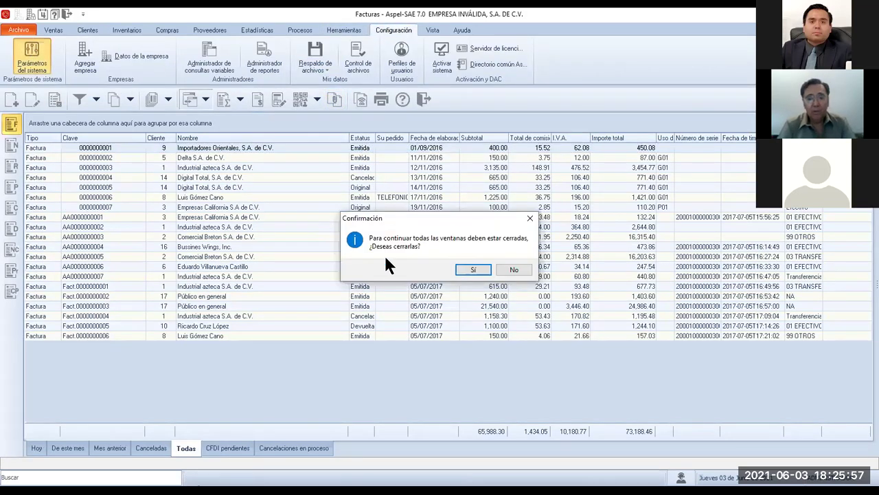
pyautogui.click(475, 268)
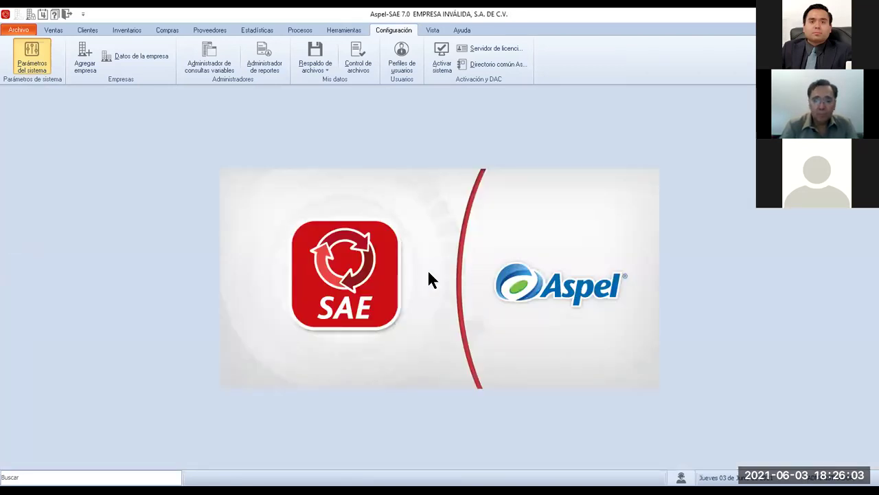
pyautogui.moveTo(339, 186); pyautogui.dragTo(342, 271)
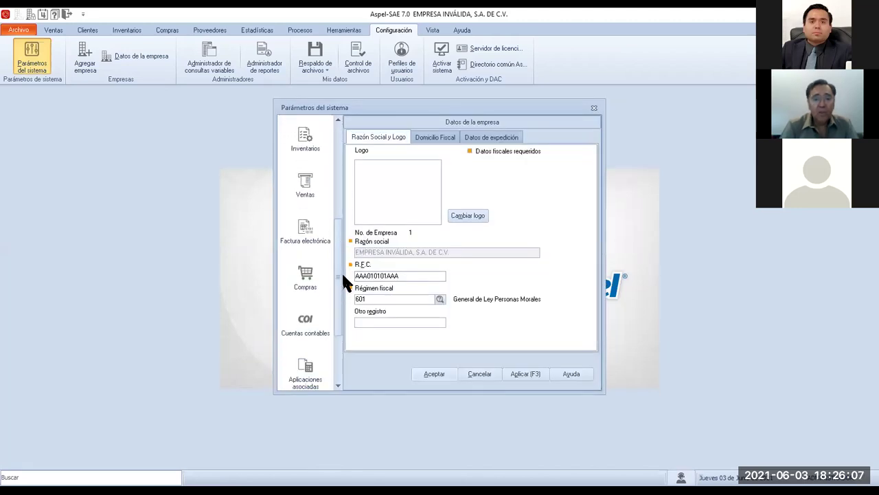
# - Under Ventas > Por documento > Comprobantes de pago, bring up the STAND. series' fiscal series list
pyautogui.click(310, 195)
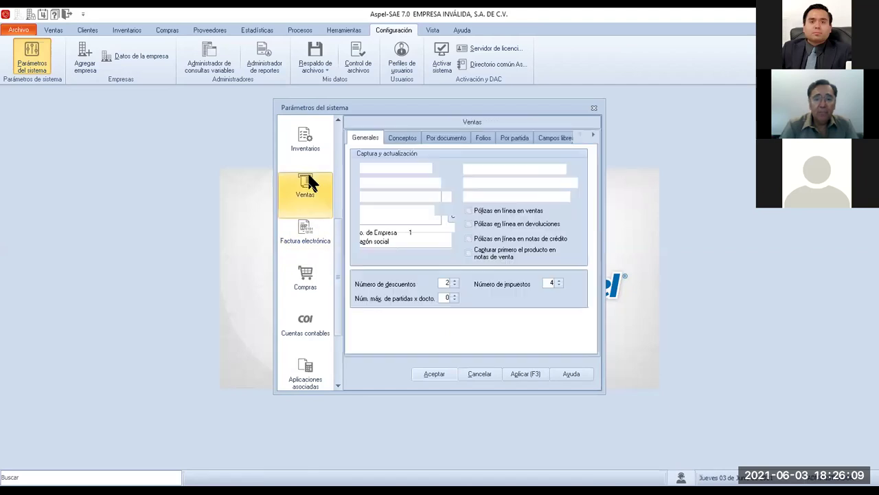
pyautogui.click(451, 140)
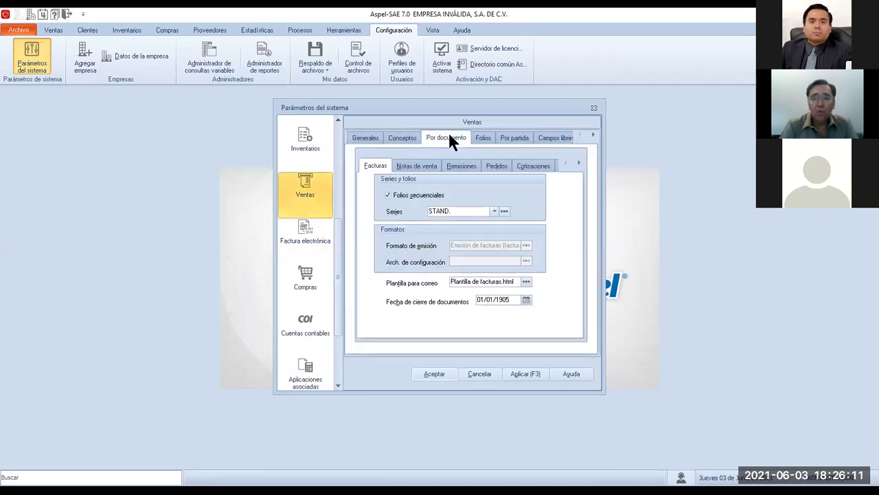
pyautogui.click(578, 163)
pyautogui.click(578, 163)
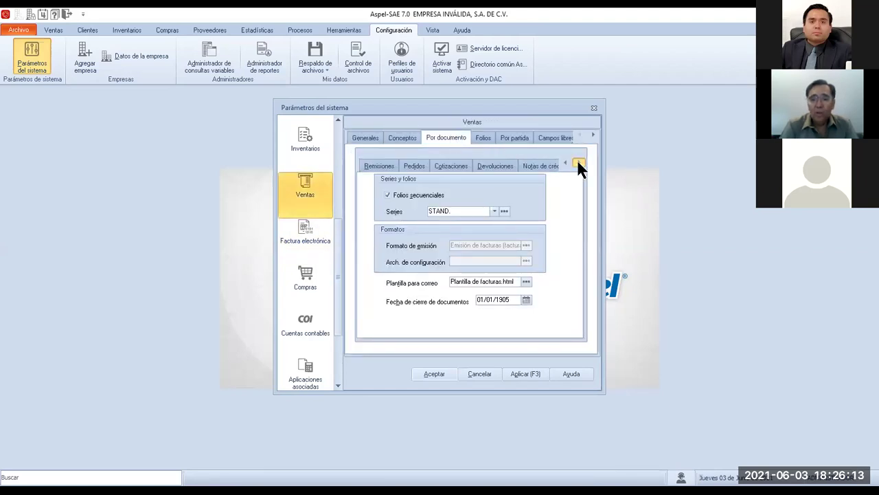
pyautogui.click(579, 163)
pyautogui.click(579, 163)
pyautogui.click(578, 163)
pyautogui.click(578, 163)
pyautogui.click(511, 164)
pyautogui.click(501, 210)
pyautogui.click(505, 211)
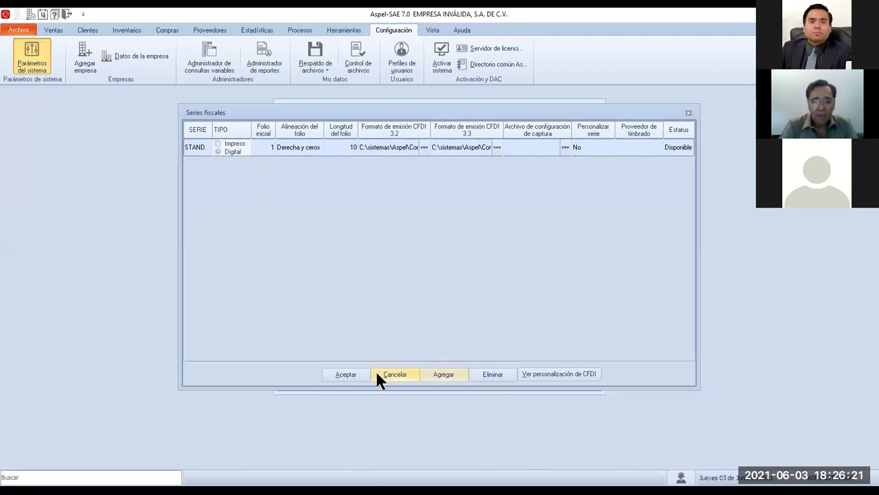
# - Add fiscal series CMP with folio alignment Derecha y blancos, accept, and confirm saving
pyautogui.click(449, 379)
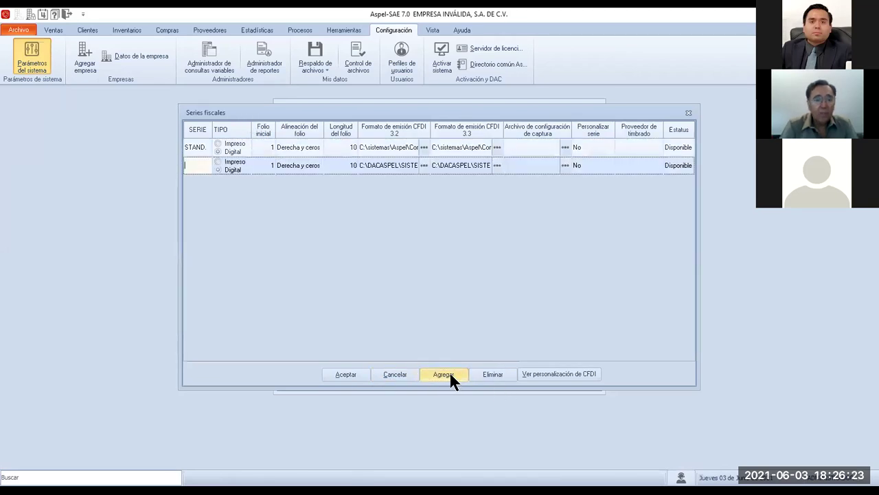
pyautogui.write('CMP')
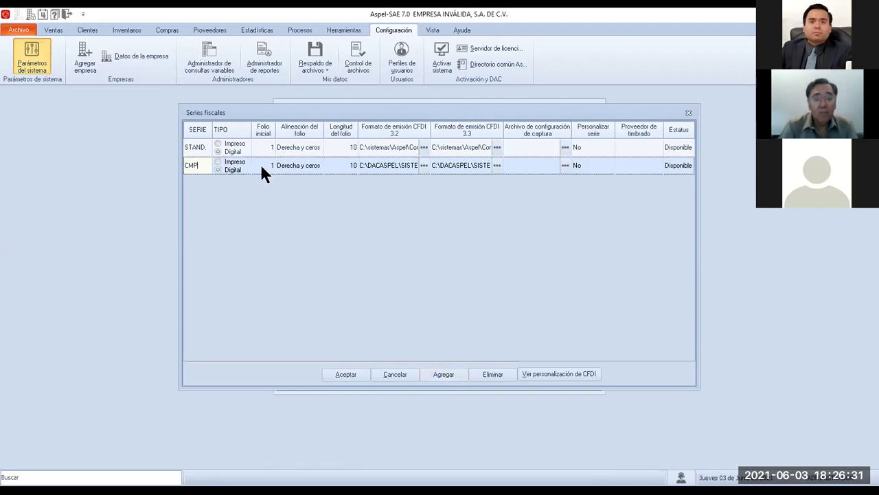
pyautogui.click(298, 166)
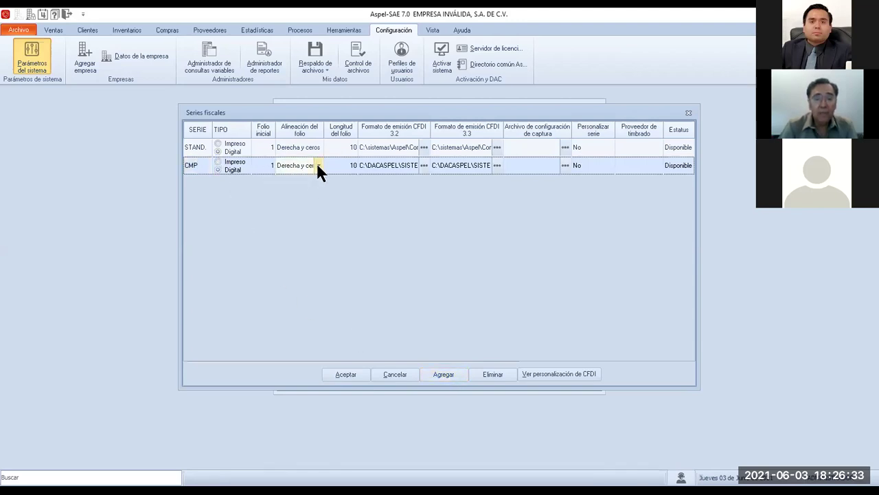
pyautogui.click(317, 166)
pyautogui.click(323, 183)
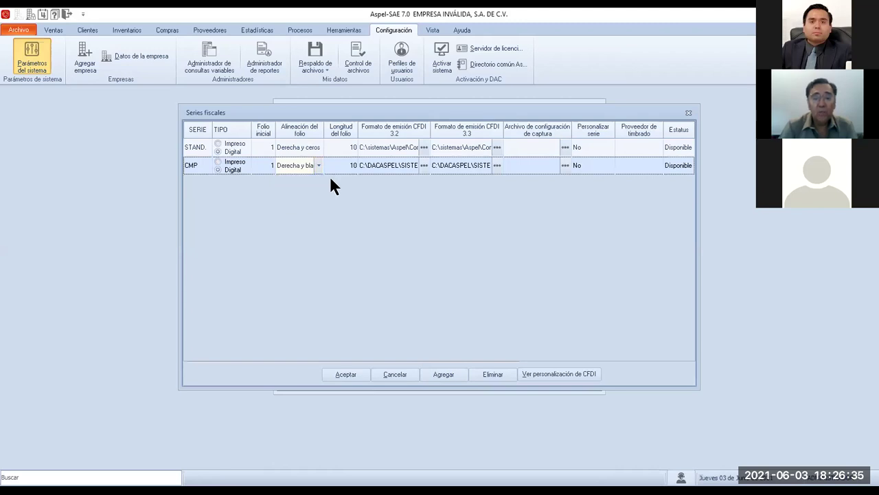
pyautogui.click(487, 163)
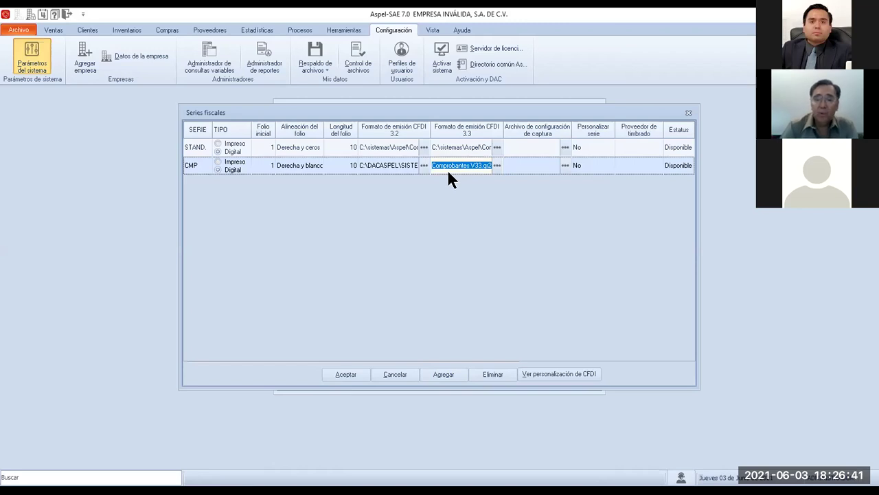
pyautogui.click(353, 372)
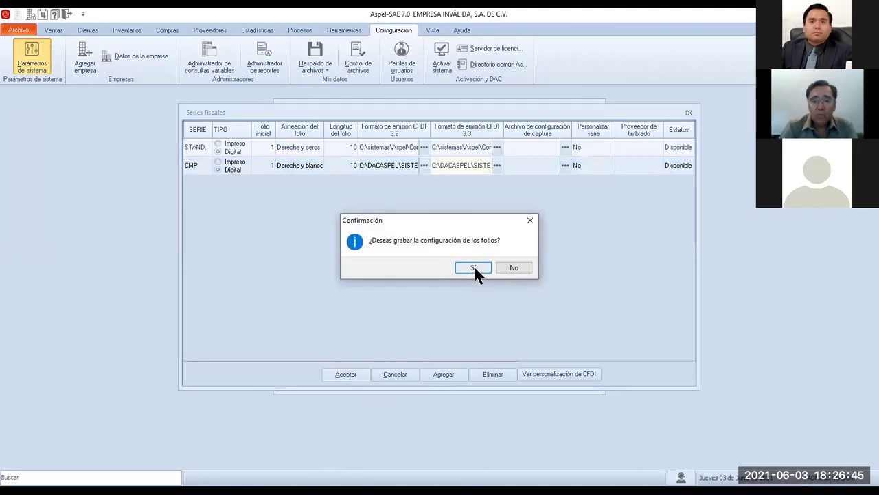
pyautogui.click(474, 266)
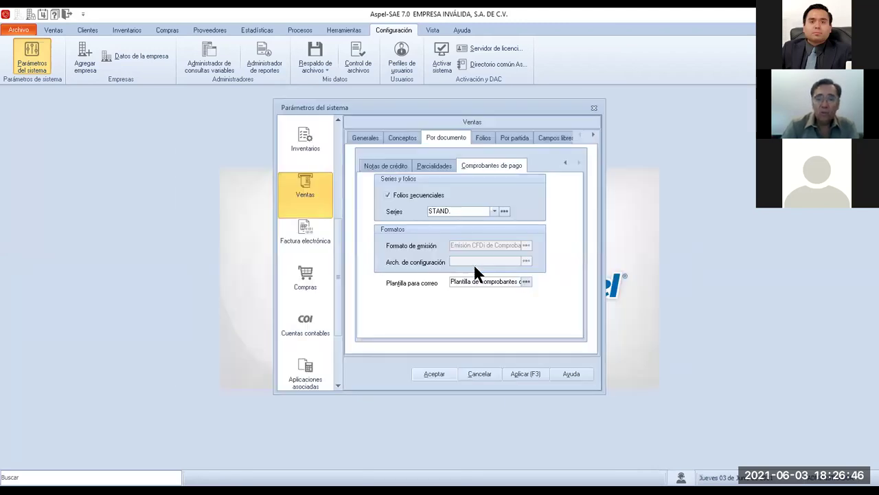
# - Check Habilitar facturación electrónica under Factura electrónica and acknowledge the save note
pyautogui.click(311, 237)
pyautogui.click(416, 155)
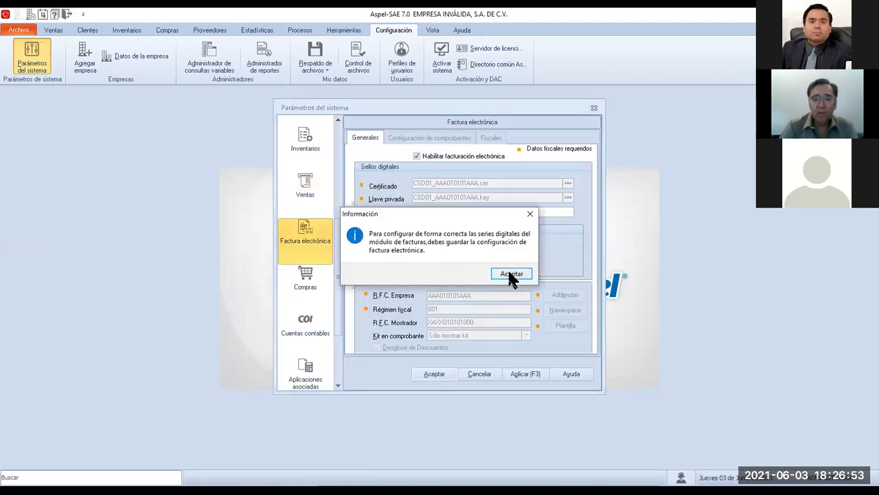
pyautogui.click(510, 275)
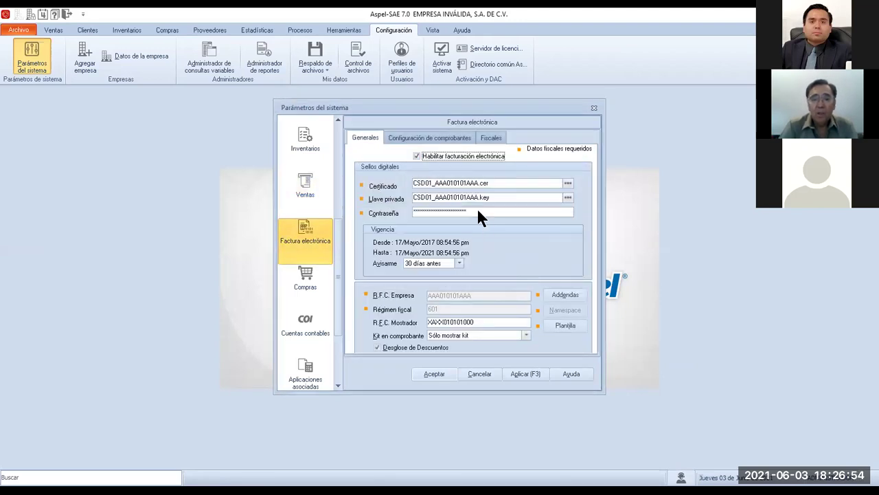
pyautogui.click(436, 136)
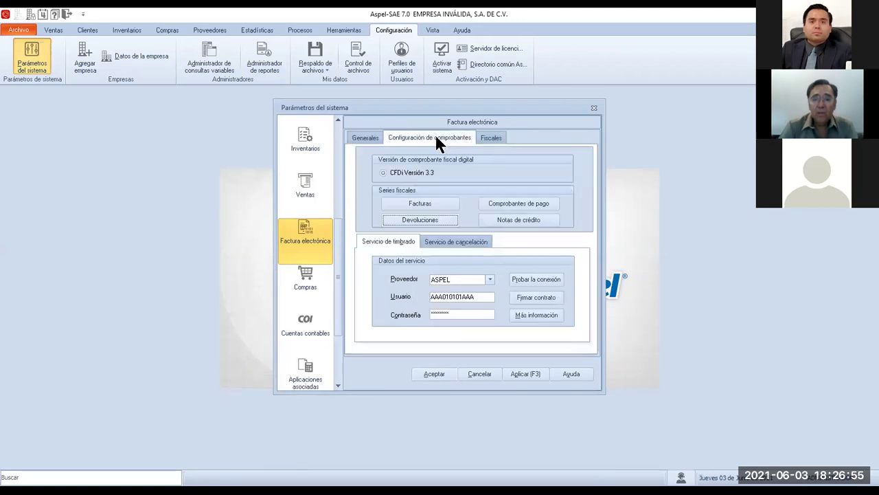
# - Confirm CMP appears in the payment-receipt fiscal series, cancel, then show the Fiscales settings
pyautogui.click(513, 197)
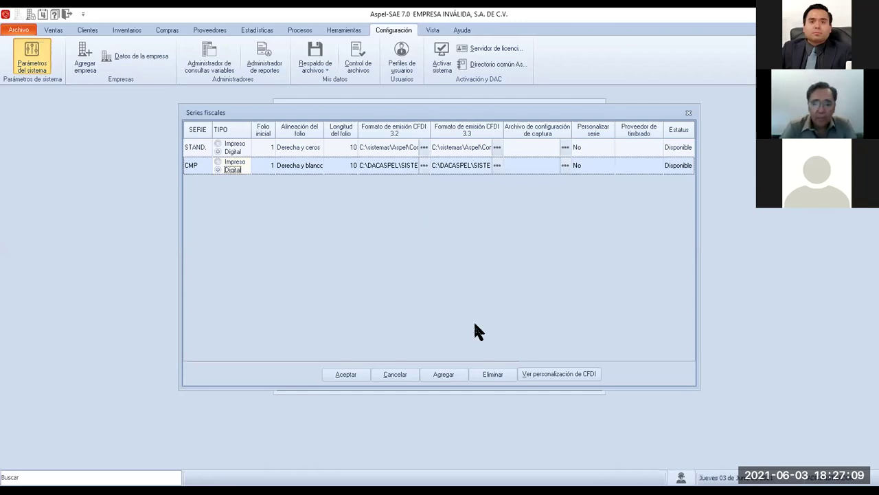
pyautogui.click(402, 374)
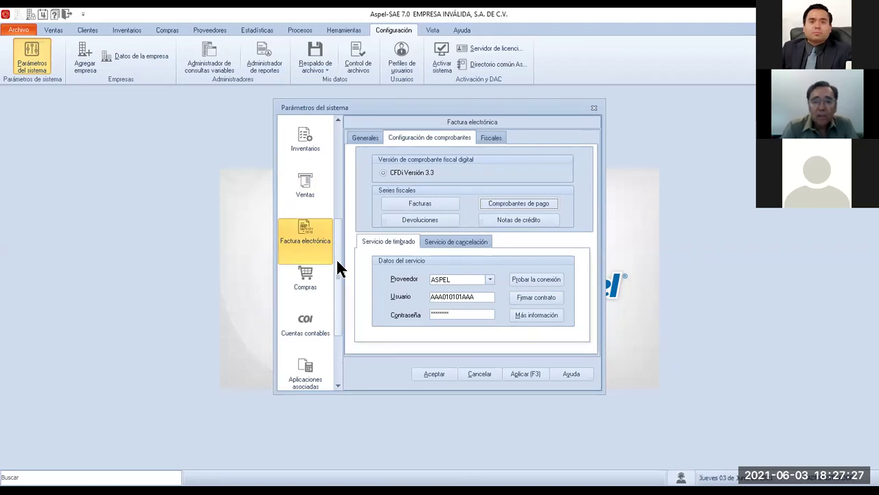
pyautogui.click(489, 138)
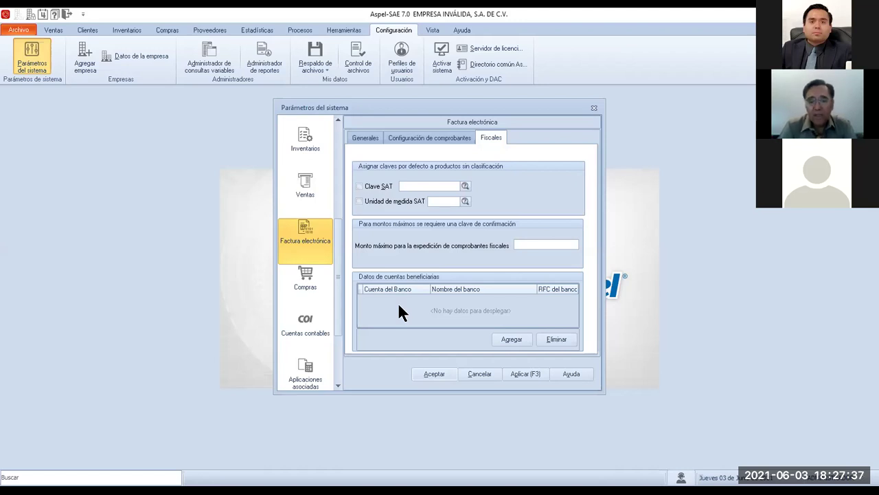
# - Try adding a beneficiary bank account row, dismiss the mandatory-bank-data warnings, and remove the empty row
pyautogui.click(513, 333)
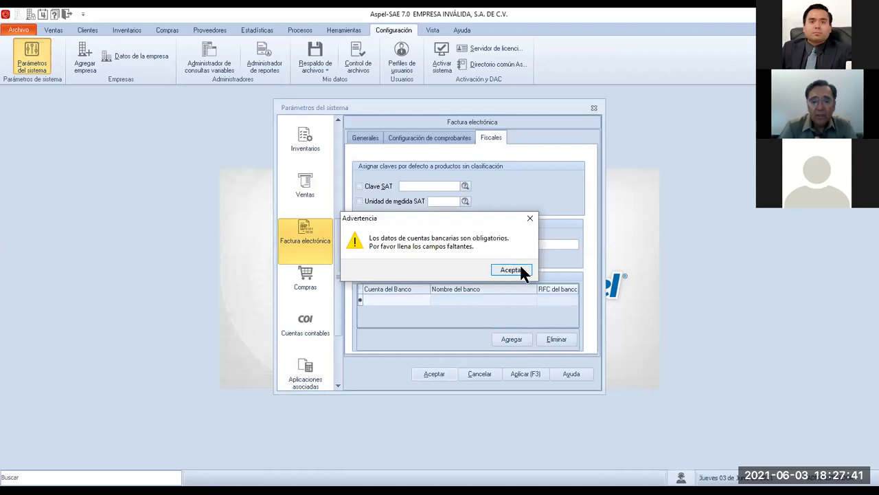
pyautogui.click(520, 271)
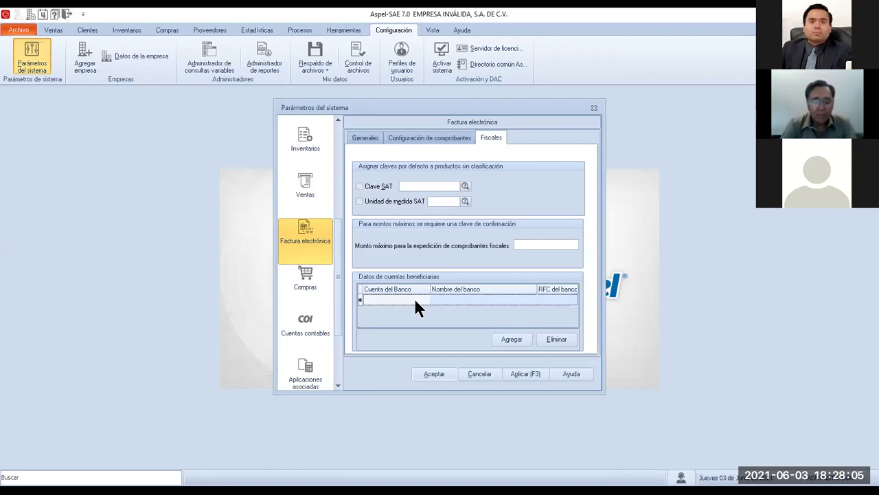
pyautogui.click(334, 216)
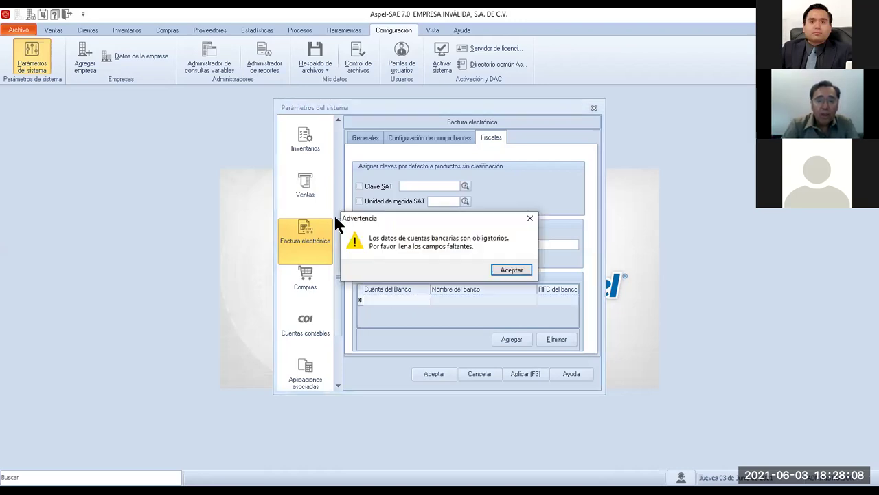
pyautogui.click(520, 270)
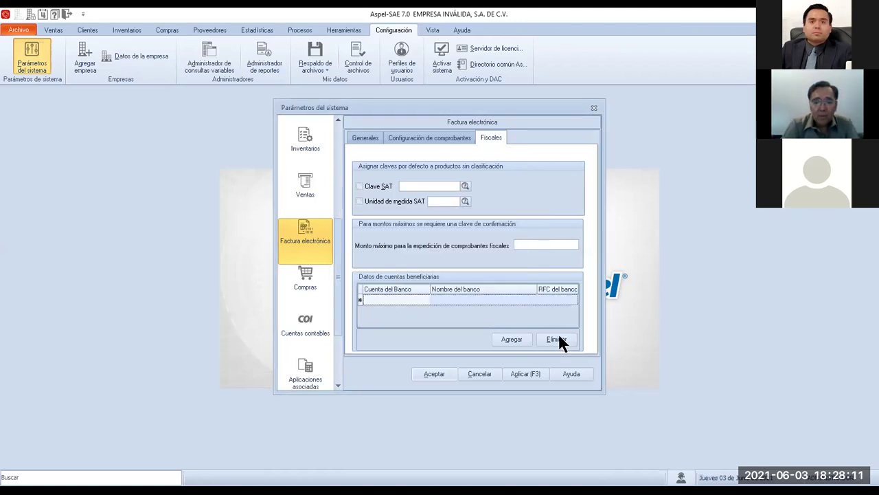
pyautogui.click(558, 334)
pyautogui.click(513, 264)
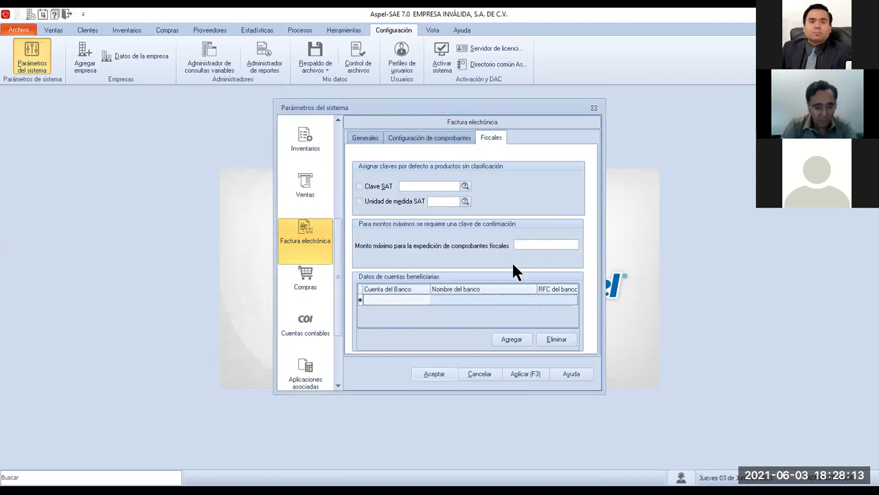
# - In the Inventarios parameters, pick COMPAGO as the payment-receipt service, then cancel without saving
pyautogui.press('Escape')
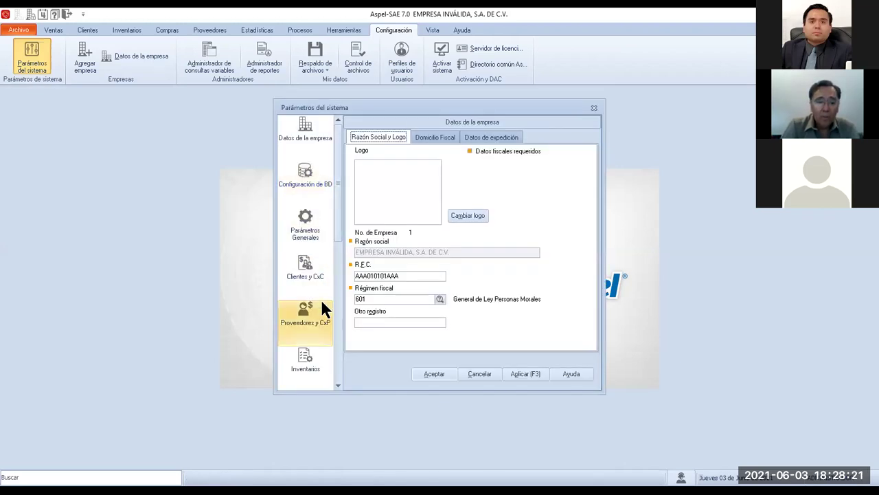
pyautogui.click(320, 361)
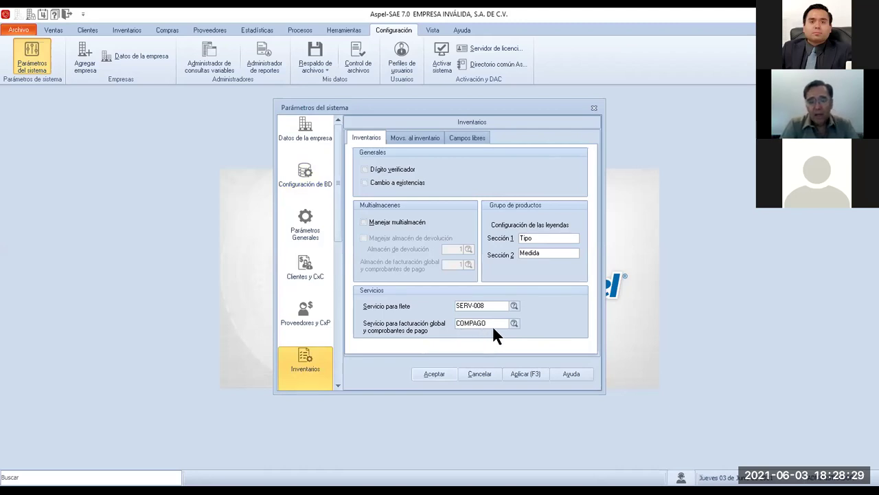
pyautogui.click(514, 323)
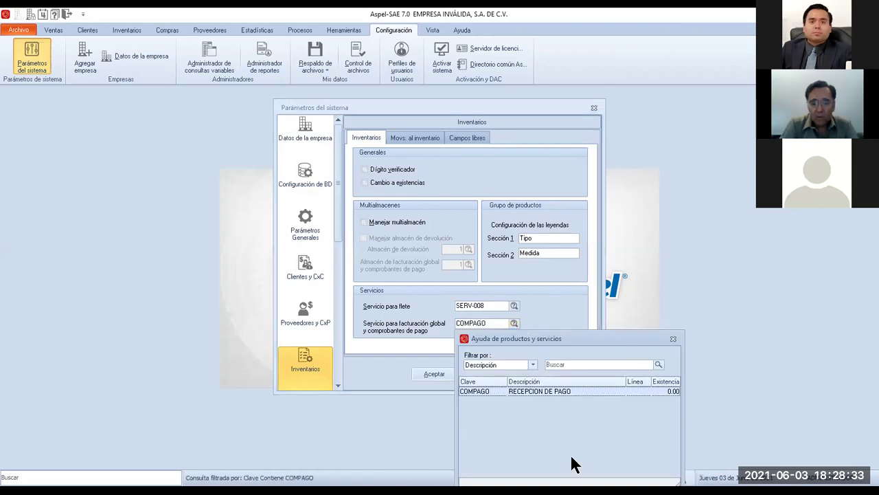
pyautogui.doubleClick(569, 390)
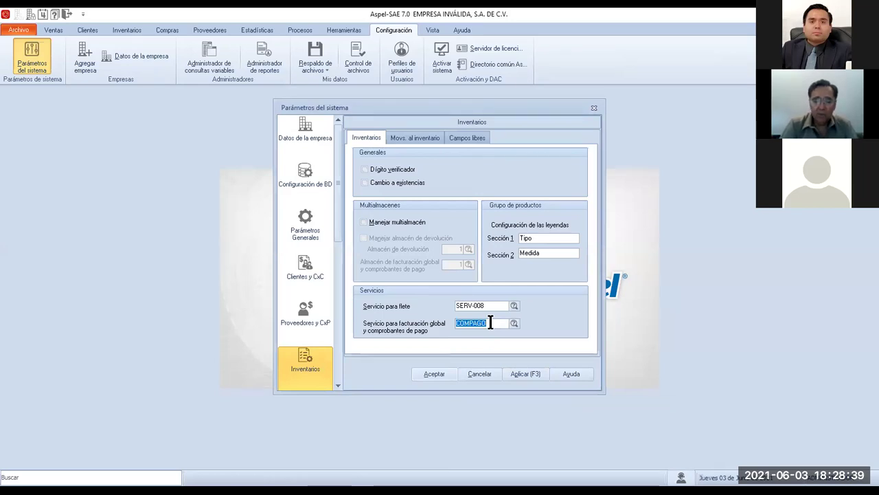
pyautogui.click(487, 374)
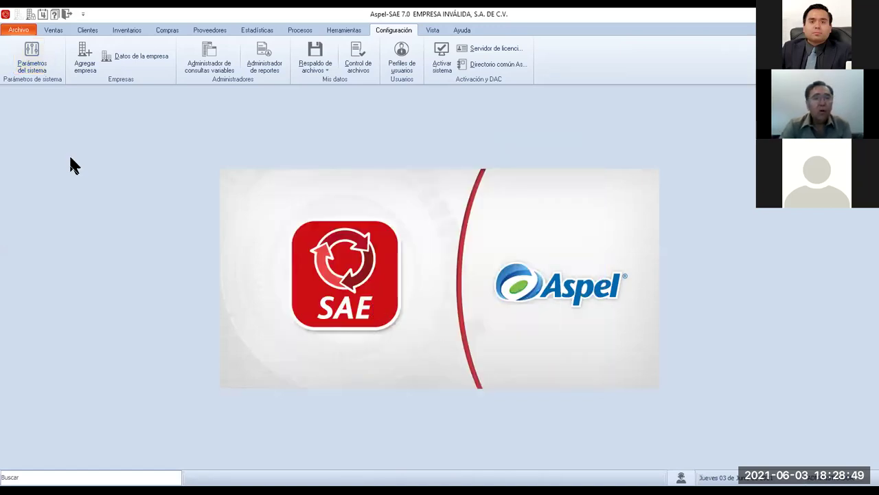
# - Enter SAT key 84111506 and unit key ACT on COMPAGO's Fiscales tab and save it
pyautogui.click(132, 30)
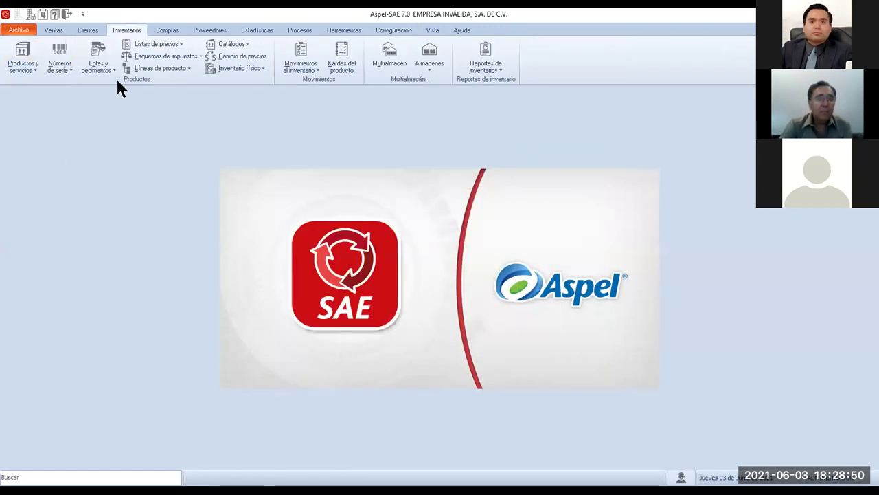
pyautogui.click(25, 55)
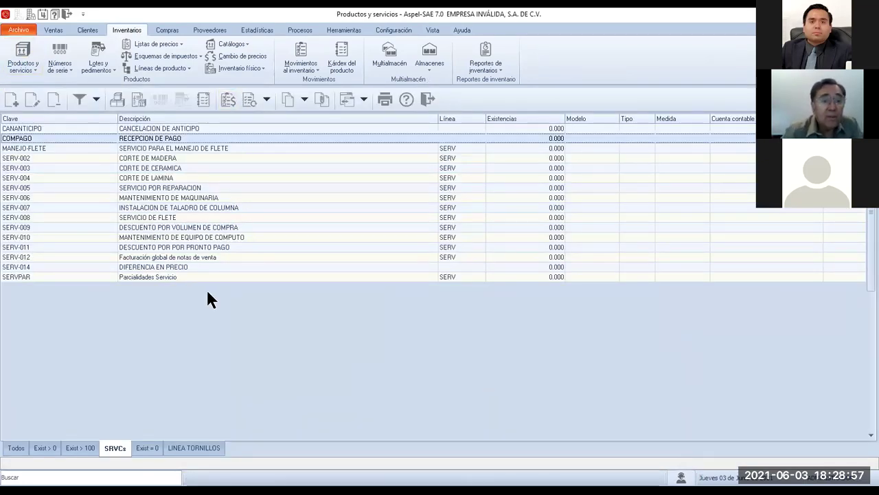
pyautogui.doubleClick(218, 138)
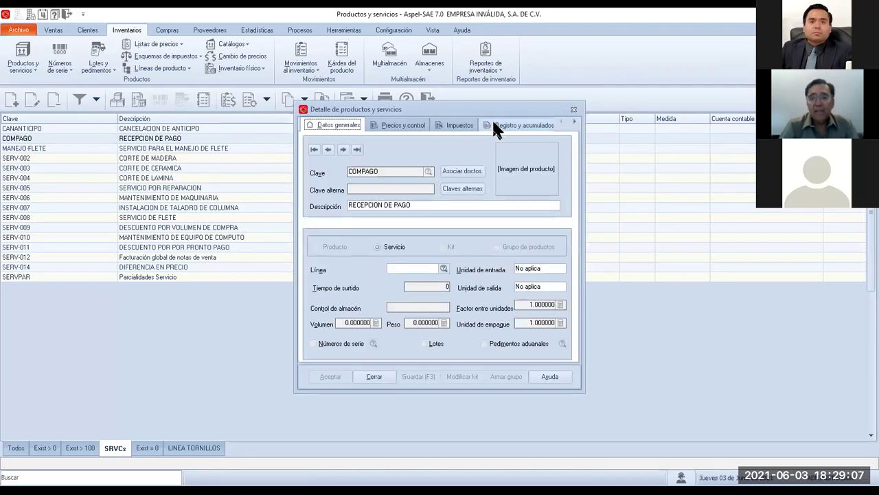
pyautogui.click(574, 121)
pyautogui.click(574, 122)
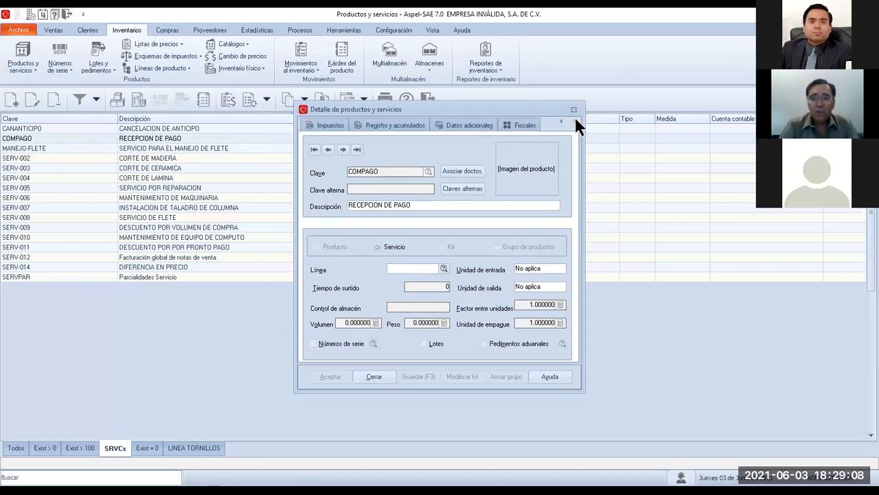
pyautogui.click(520, 119)
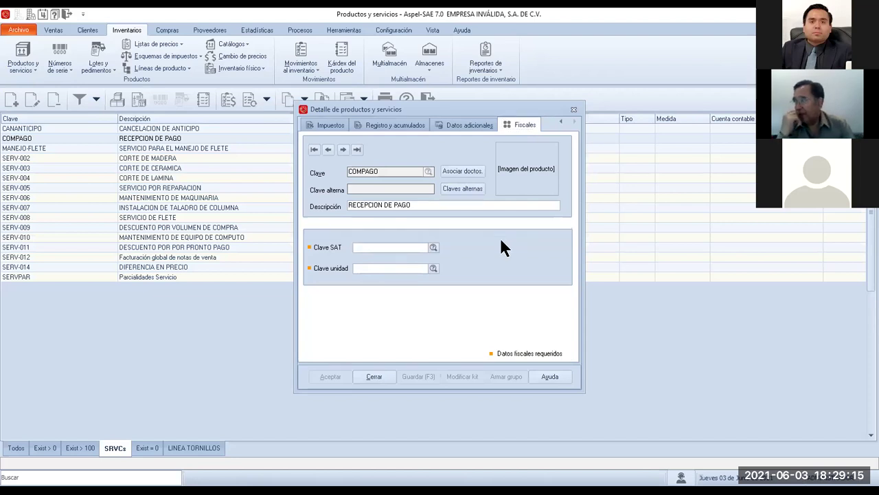
pyautogui.write('8')
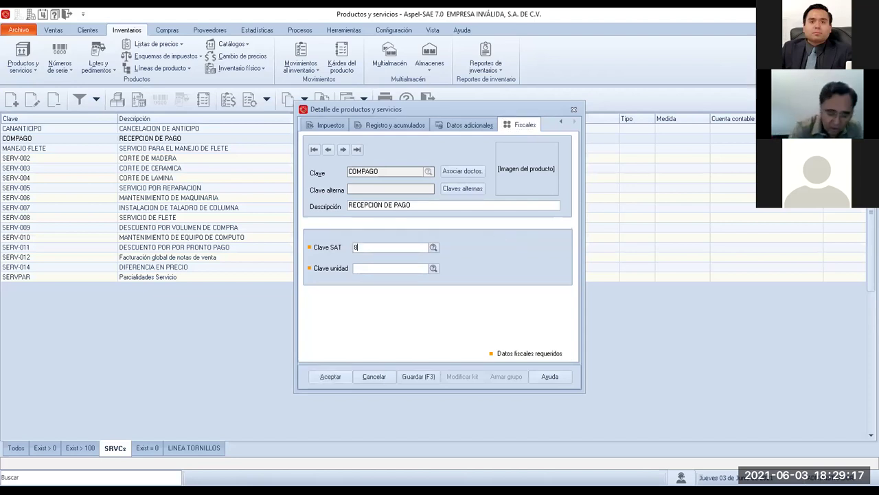
pyautogui.write('4111')
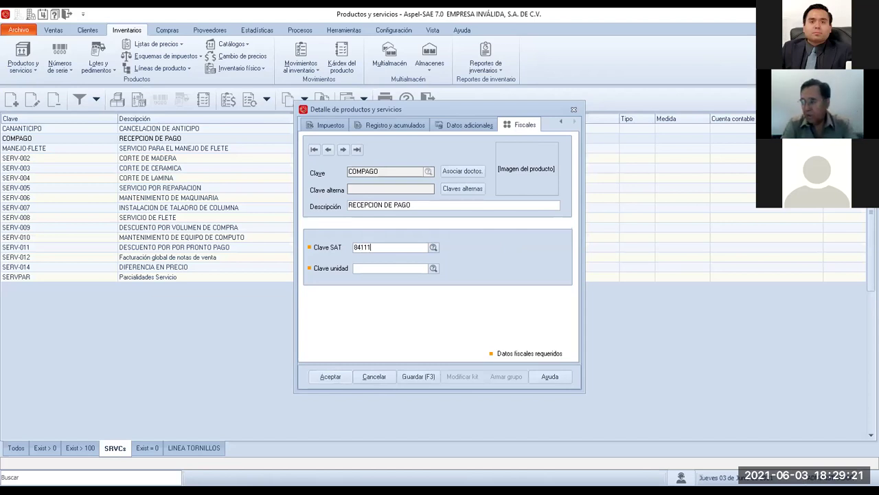
pyautogui.write('506')
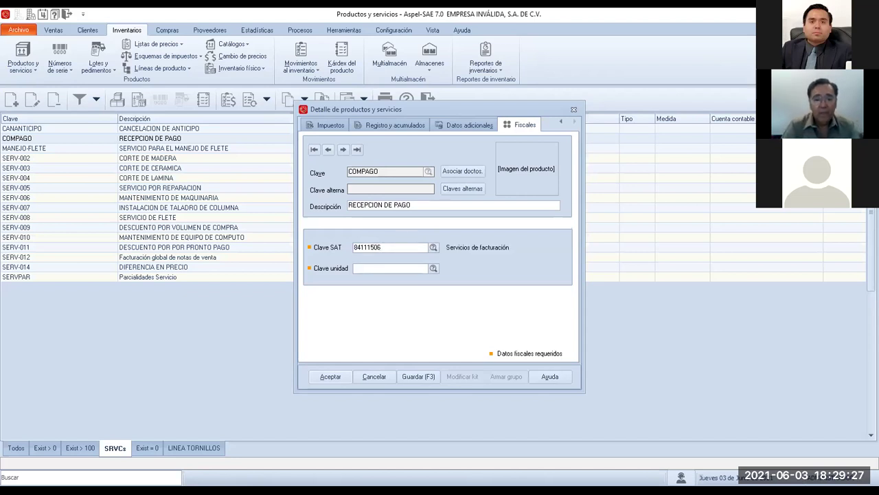
pyautogui.write('ACT')
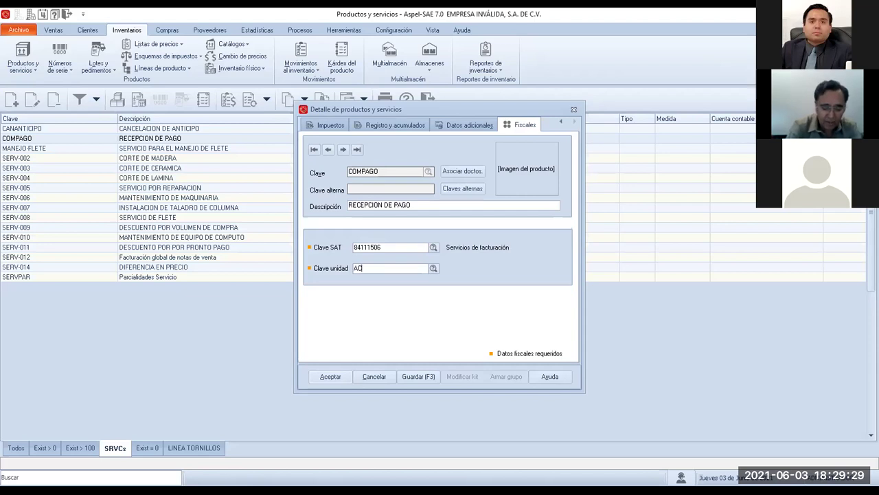
pyautogui.press('Tab')
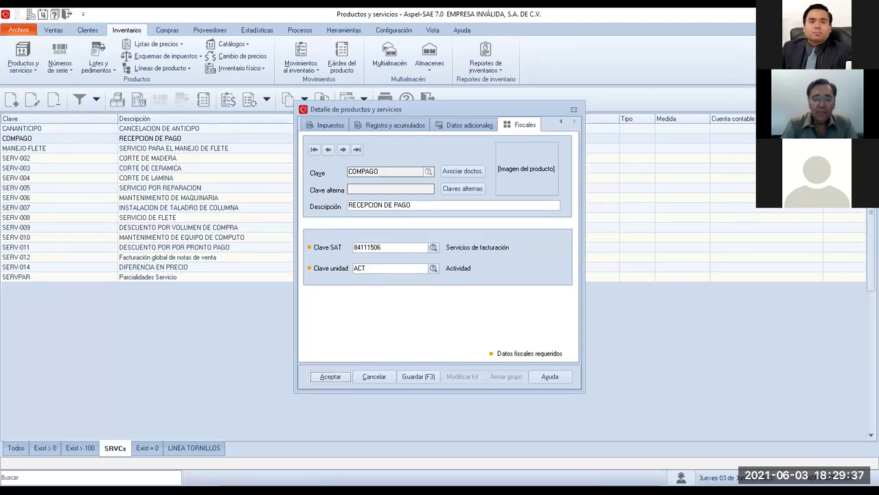
pyautogui.click(337, 378)
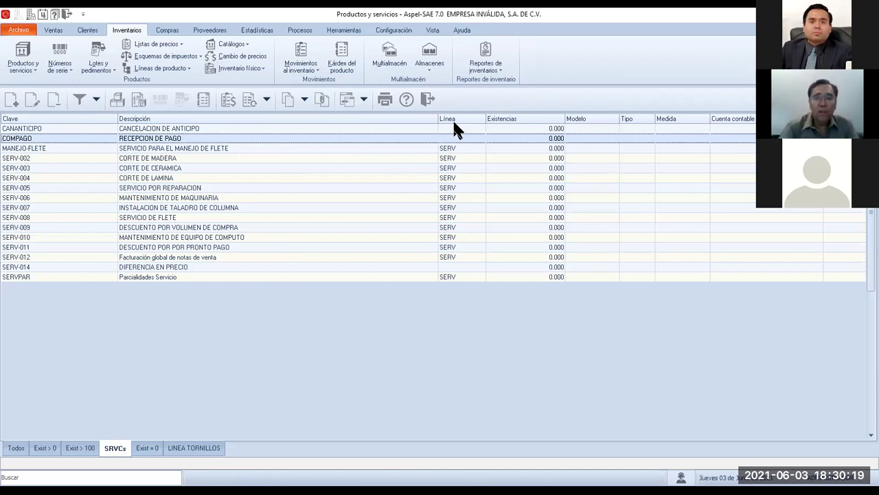
# - Close Productos y servicios and move through the Clientes ribbon to the Ventas commands
pyautogui.click(428, 100)
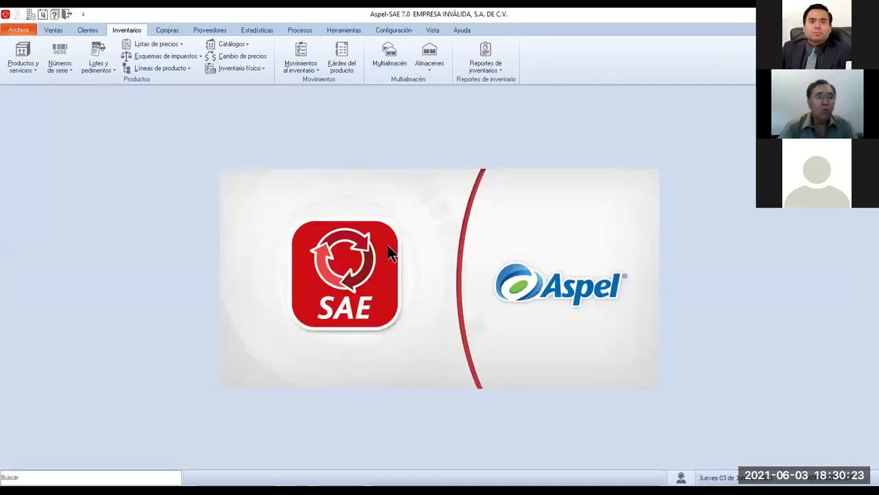
pyautogui.click(86, 31)
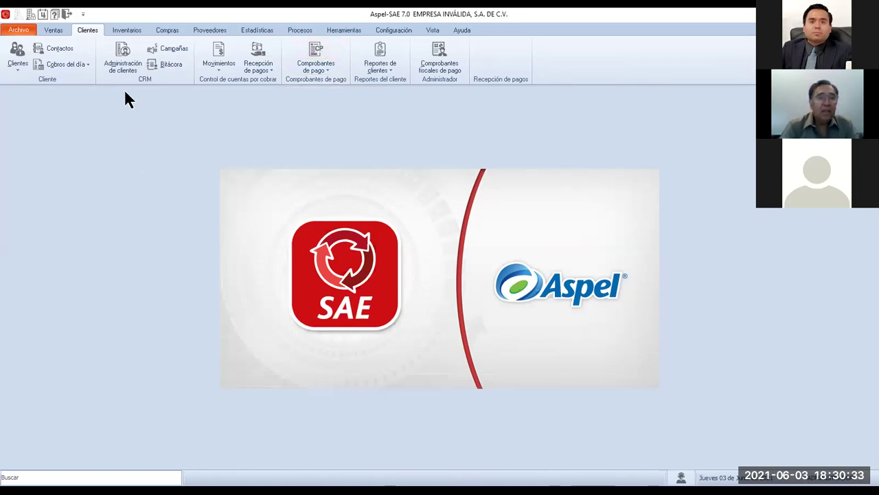
pyautogui.click(54, 32)
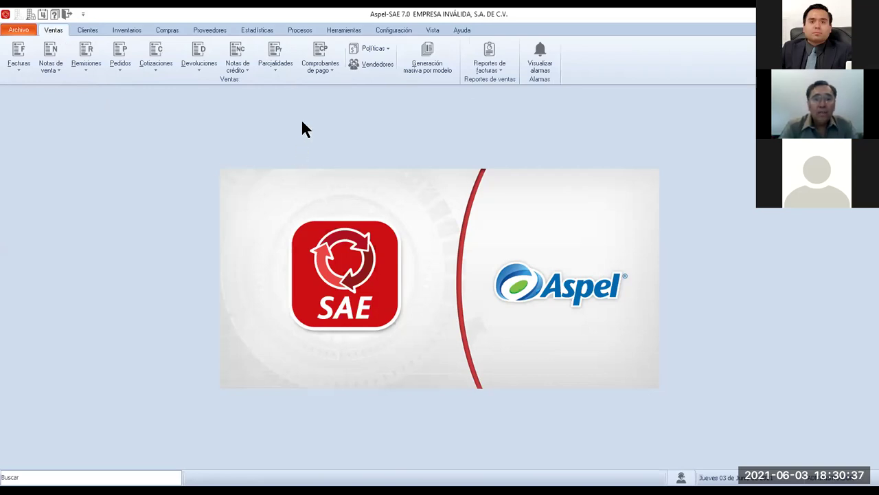
# - Open Ventas > Comprobantes de pago and try adding a receipt, triggering the CFDI 3.3 notice
pyautogui.click(331, 63)
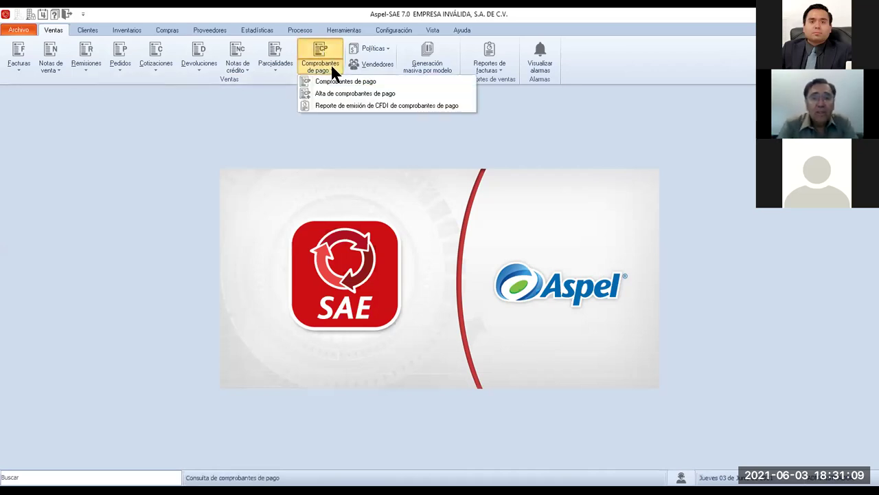
pyautogui.click(337, 82)
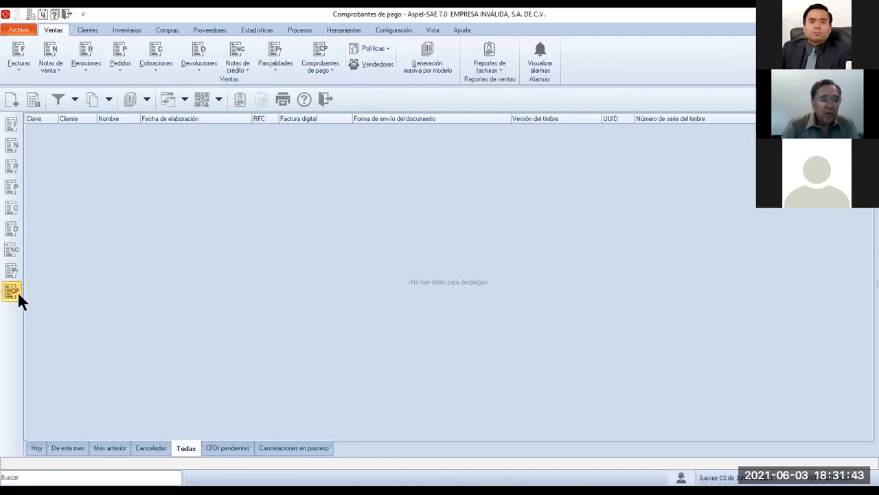
pyautogui.click(10, 99)
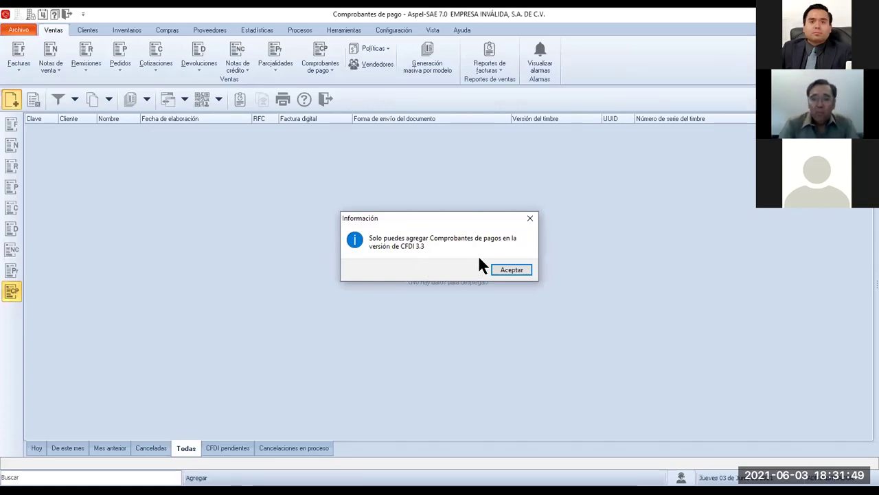
# - Dismiss the CFDI 3.3 notice and switch to the Aspel payment-receipt tutorial video
pyautogui.click(512, 269)
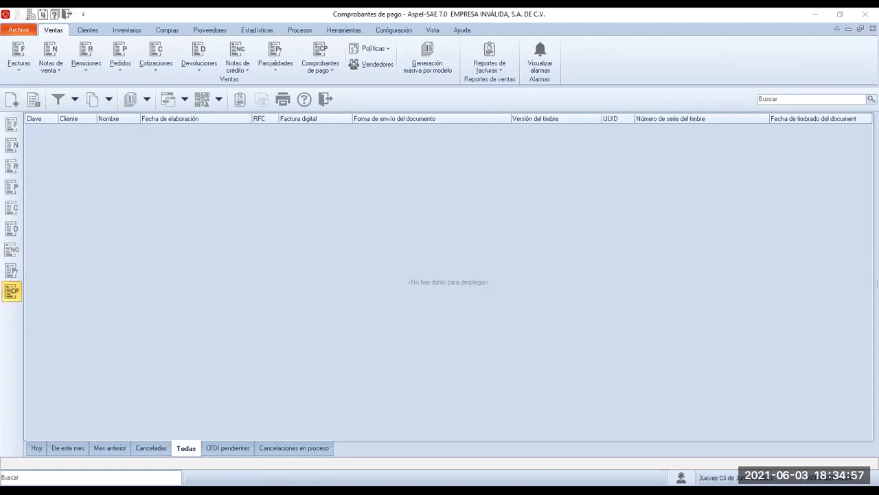
pyautogui.hotkey('alt', 'Tab')
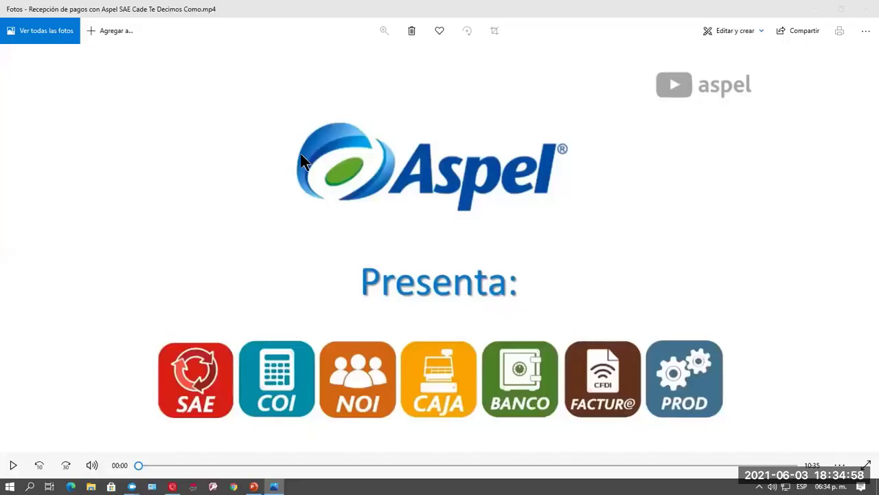
# - Play the 'Recepción de pagos con Aspel SAE Cade Te Decimos Como.mp4' tutorial video in Photos
pyautogui.click(13, 467)
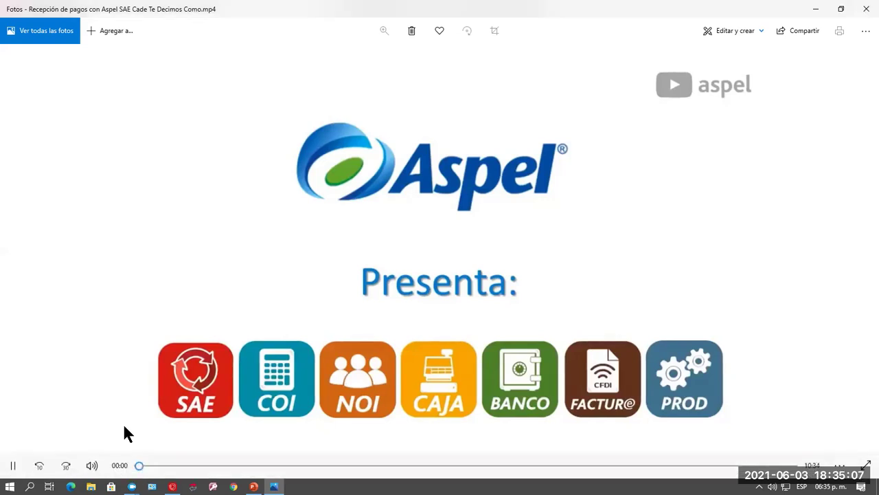